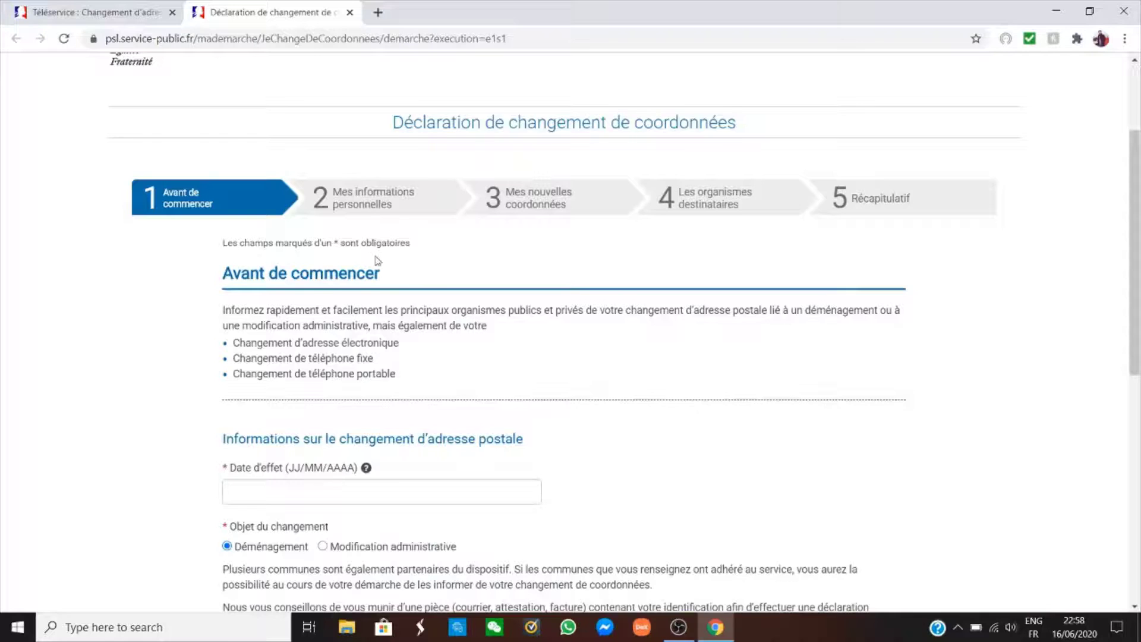
{"action": "scroll", "coordinate": [377, 261], "scroll_direction": "down", "scroll_amount": 1}
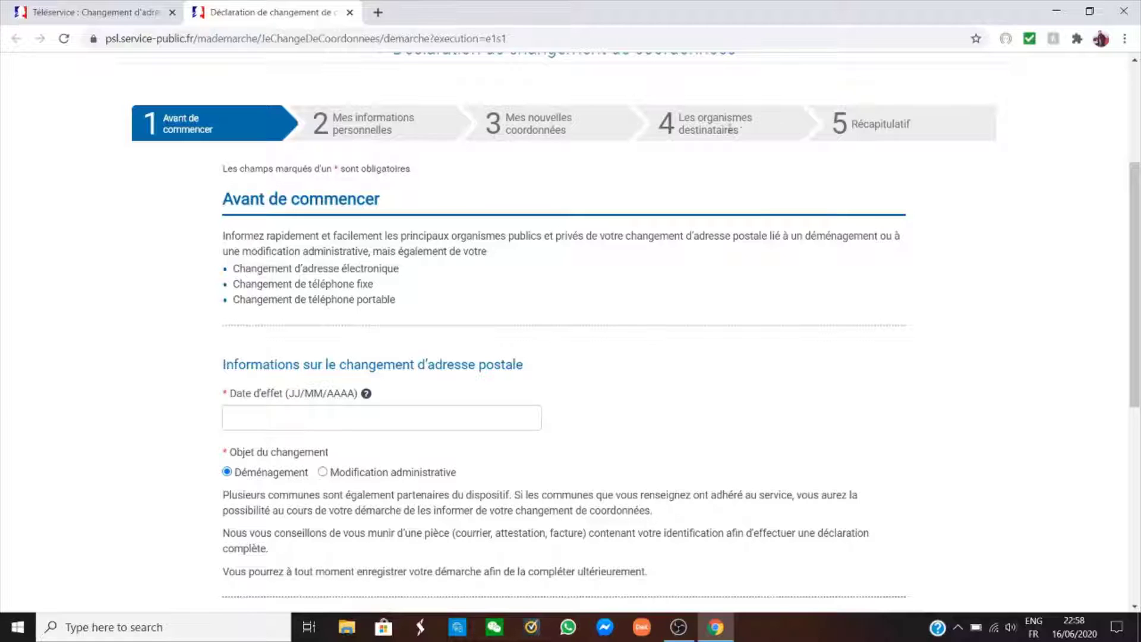
{"action": "scroll", "coordinate": [659, 221], "scroll_direction": "down", "scroll_amount": 3}
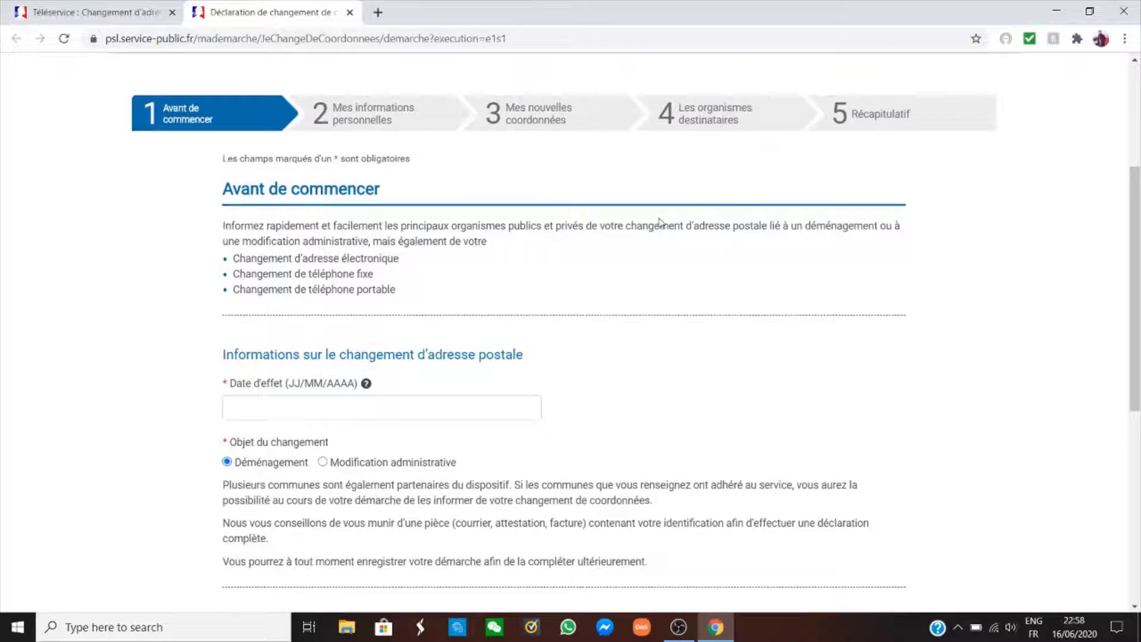
{"action": "scroll", "coordinate": [657, 222], "scroll_direction": "up", "scroll_amount": 1}
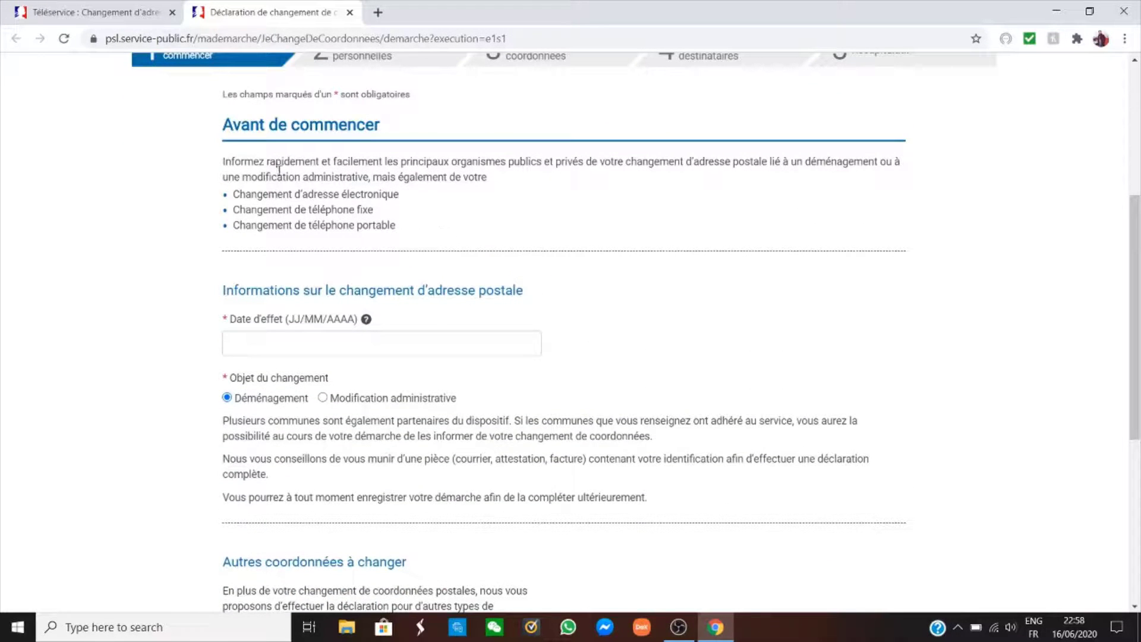
{"action": "scroll", "coordinate": [419, 212], "scroll_direction": "down", "scroll_amount": 1}
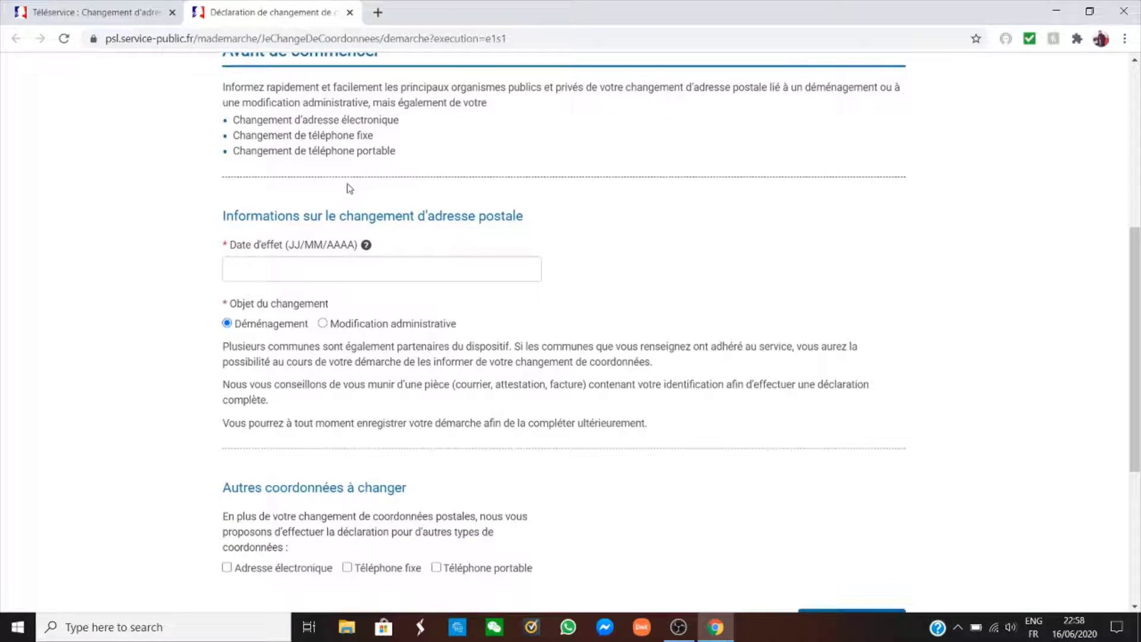
{"action": "scroll", "coordinate": [437, 152], "scroll_direction": "up", "scroll_amount": 1}
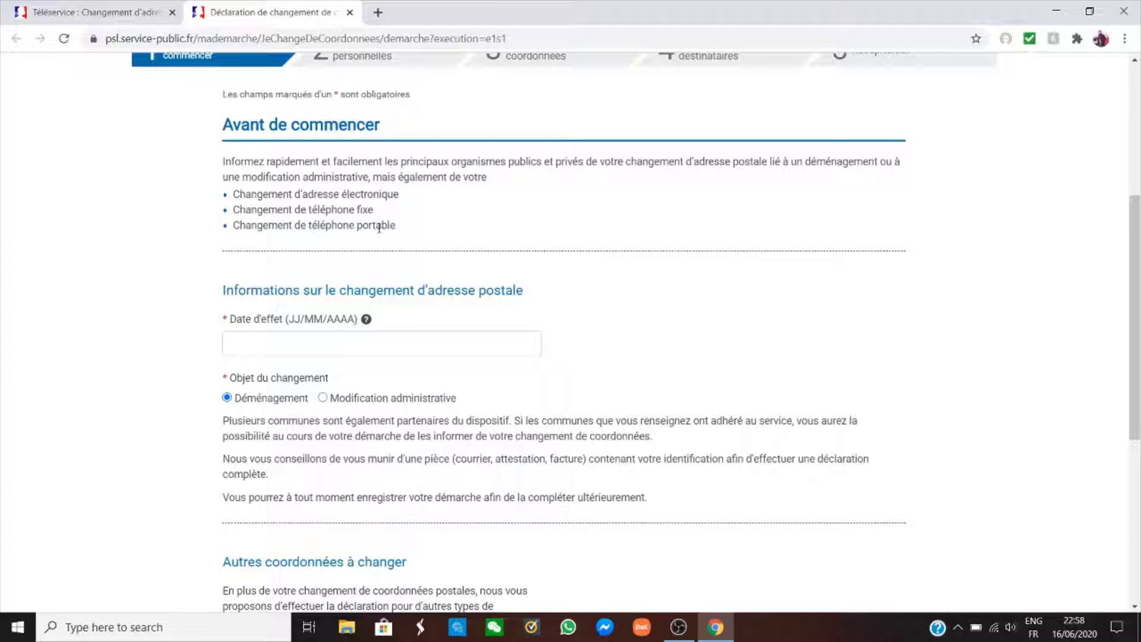
{"action": "scroll", "coordinate": [428, 224], "scroll_direction": "down", "scroll_amount": 3}
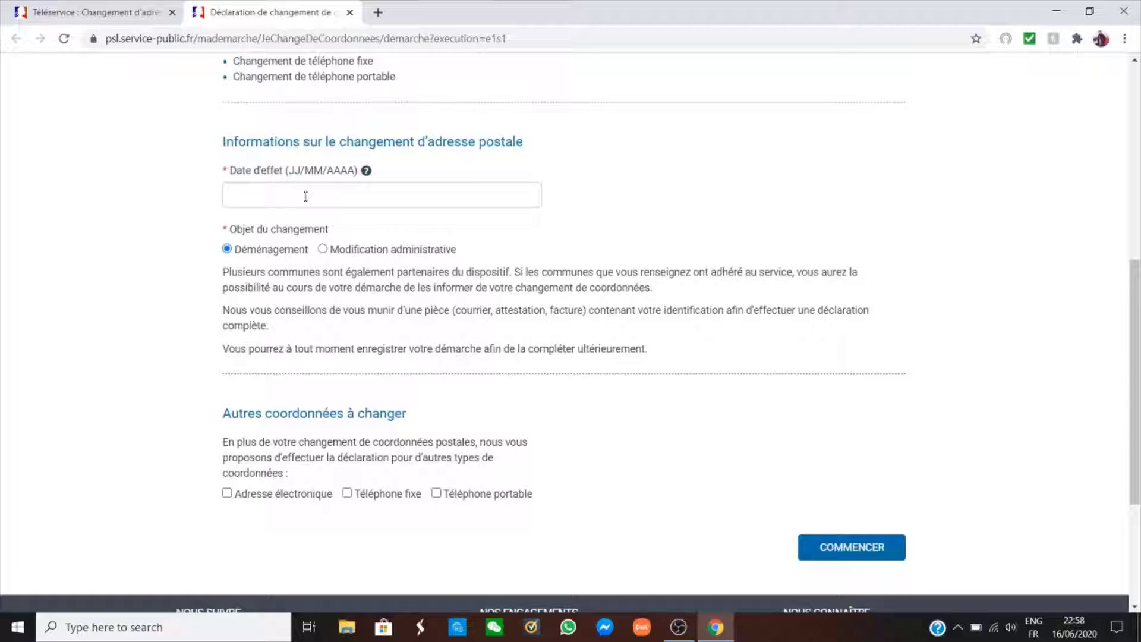
Set the Date d'effet to 01/06/2020 using the datepicker.
{"action": "left_click", "coordinate": [306, 196]}
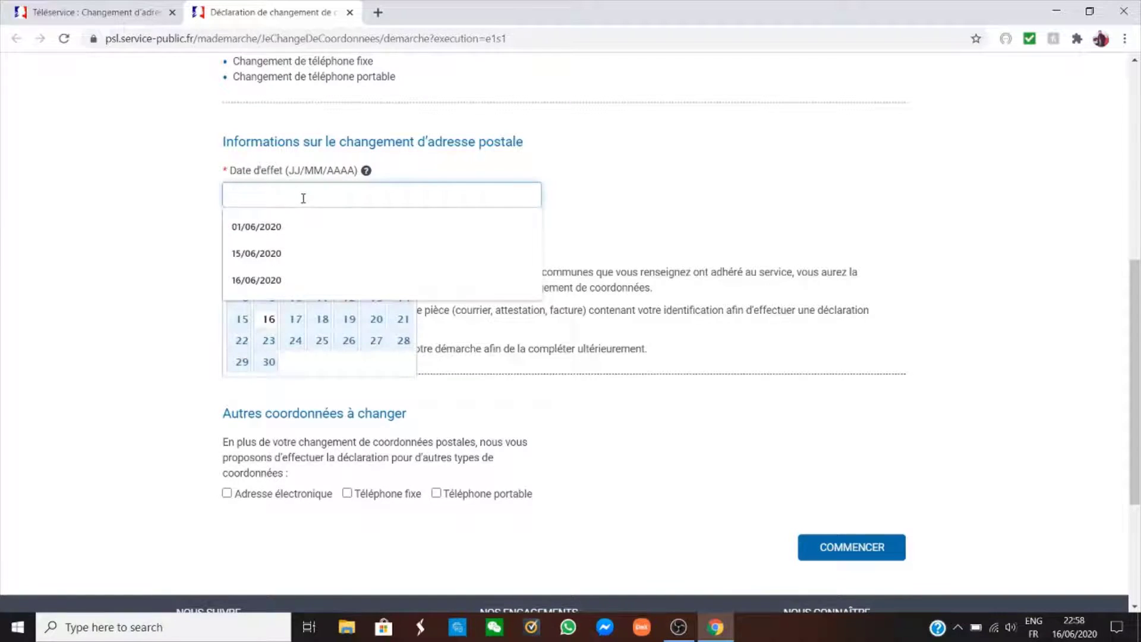
{"action": "left_click", "coordinate": [173, 211]}
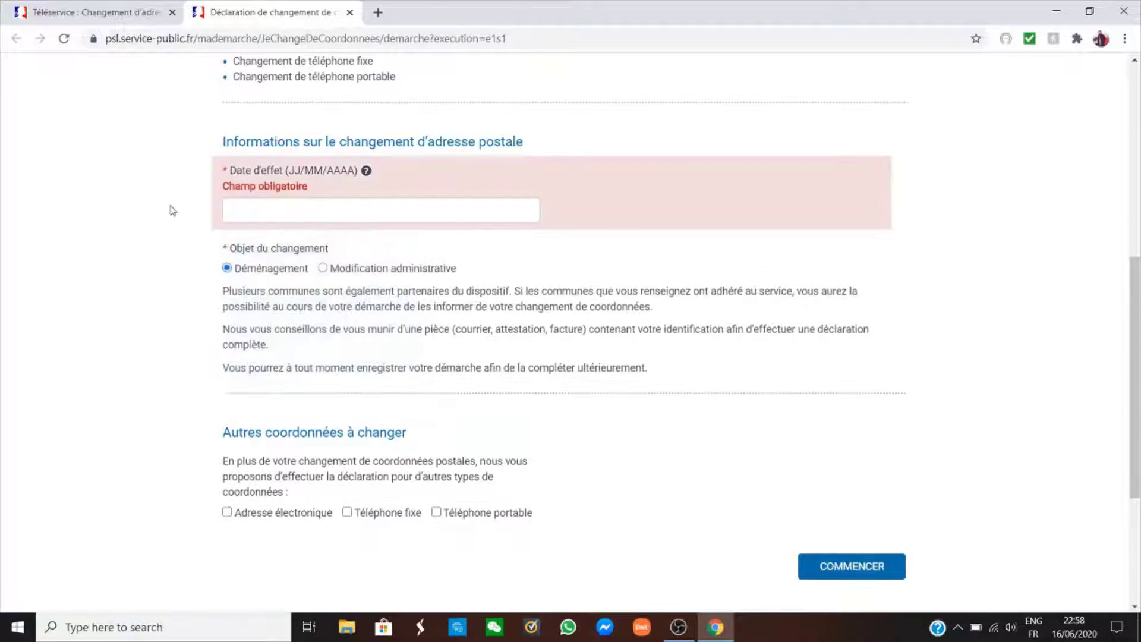
{"action": "left_click", "coordinate": [291, 206]}
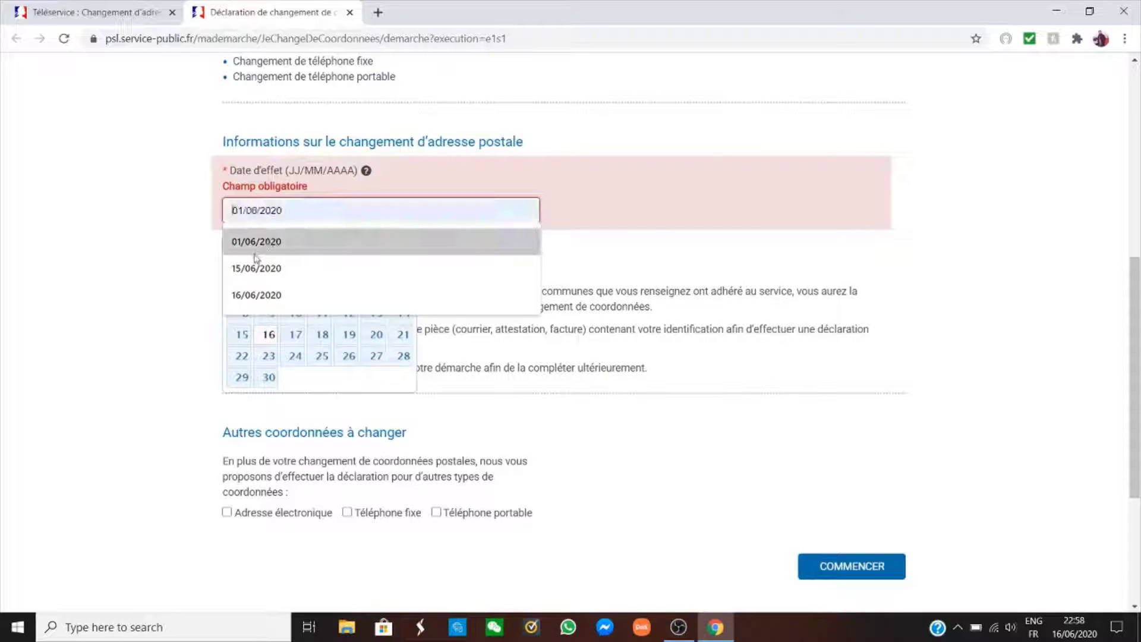
{"action": "left_click", "coordinate": [332, 389]}
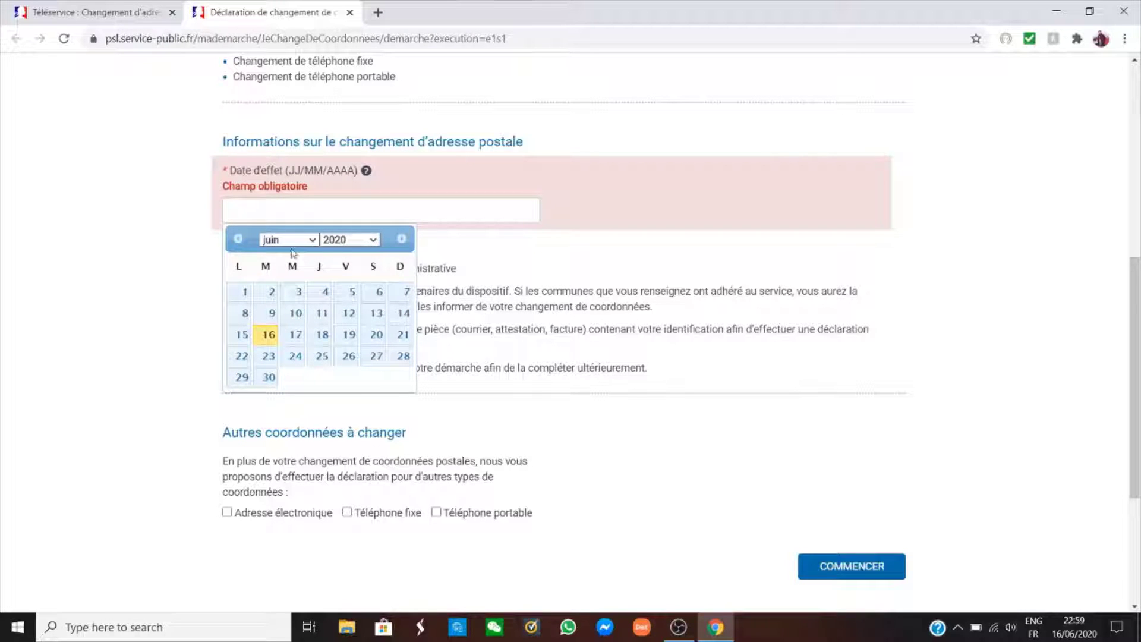
{"action": "left_click", "coordinate": [246, 294]}
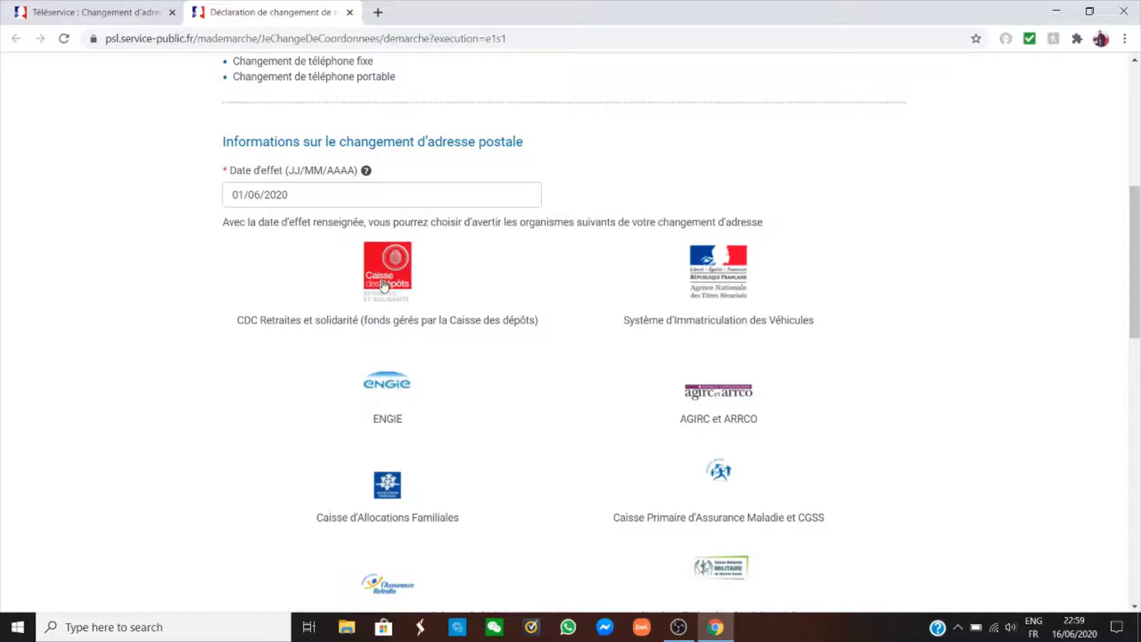
Scroll through the list of organisations that can be notified.
{"action": "scroll", "coordinate": [517, 285], "scroll_direction": "down", "scroll_amount": 1}
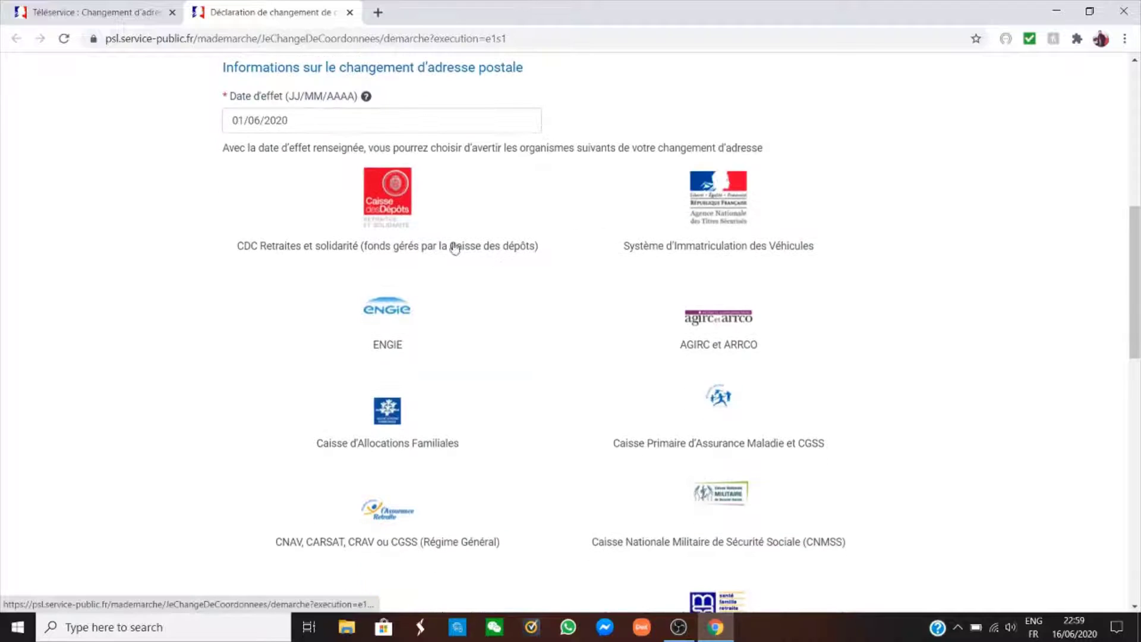
{"action": "scroll", "coordinate": [553, 208], "scroll_direction": "down", "scroll_amount": 1}
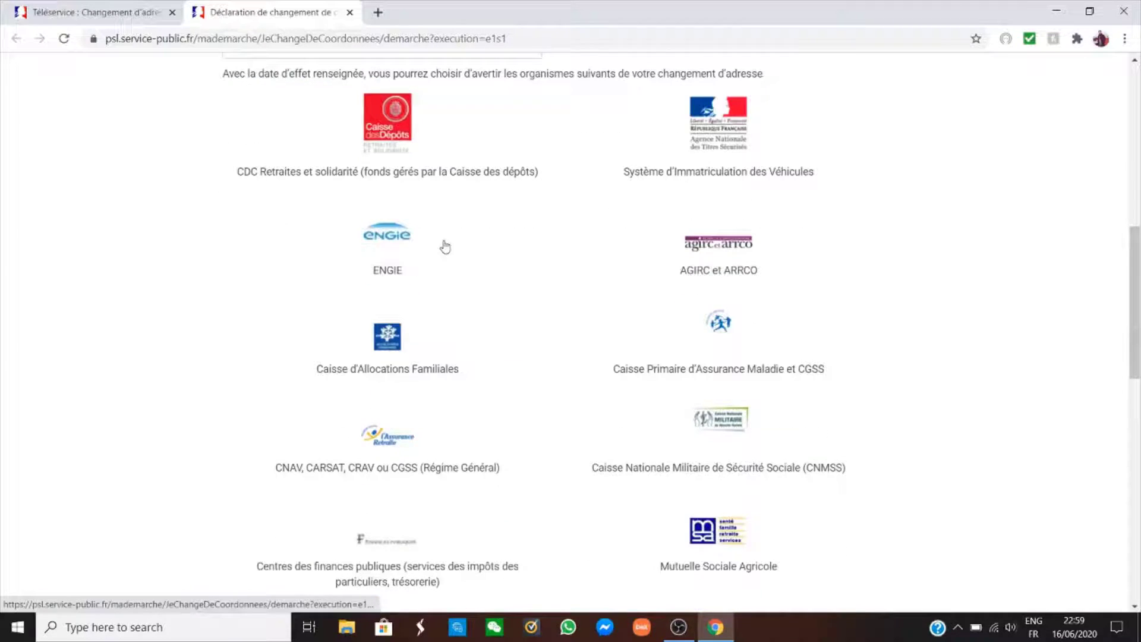
{"action": "scroll", "coordinate": [576, 280], "scroll_direction": "down", "scroll_amount": 1}
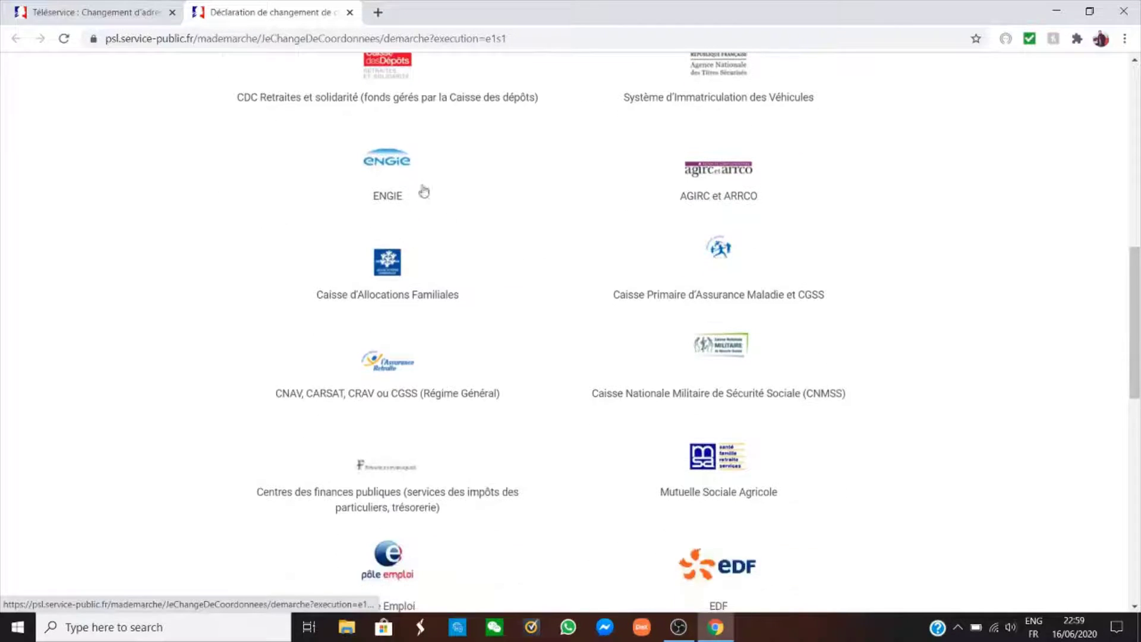
{"action": "scroll", "coordinate": [527, 244], "scroll_direction": "down", "scroll_amount": 1}
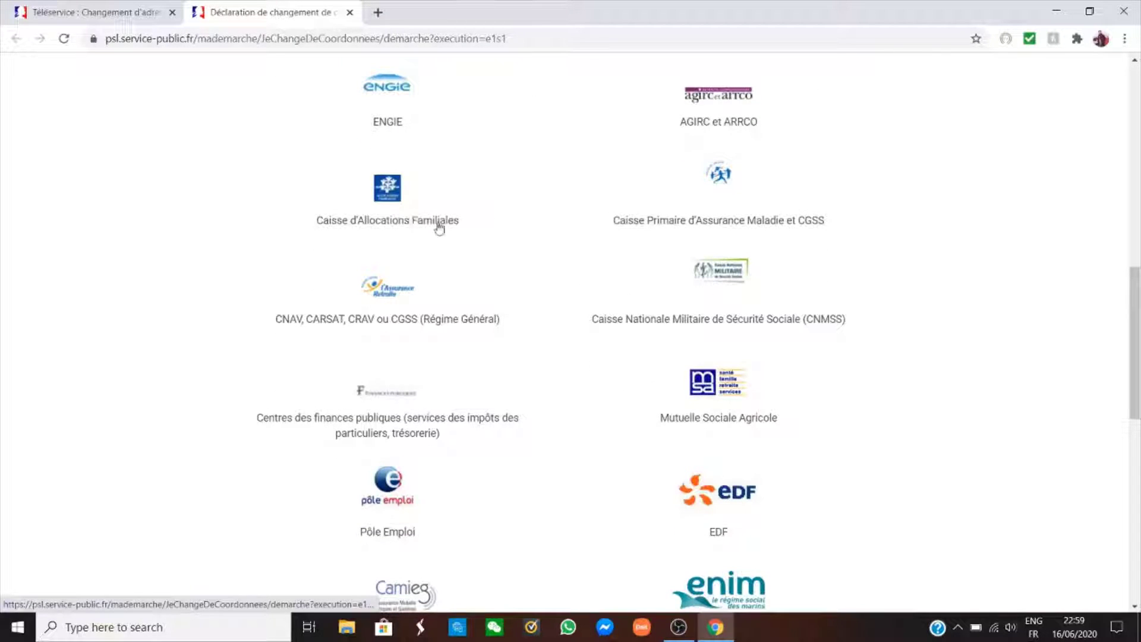
{"action": "scroll", "coordinate": [605, 226], "scroll_direction": "down", "scroll_amount": 1}
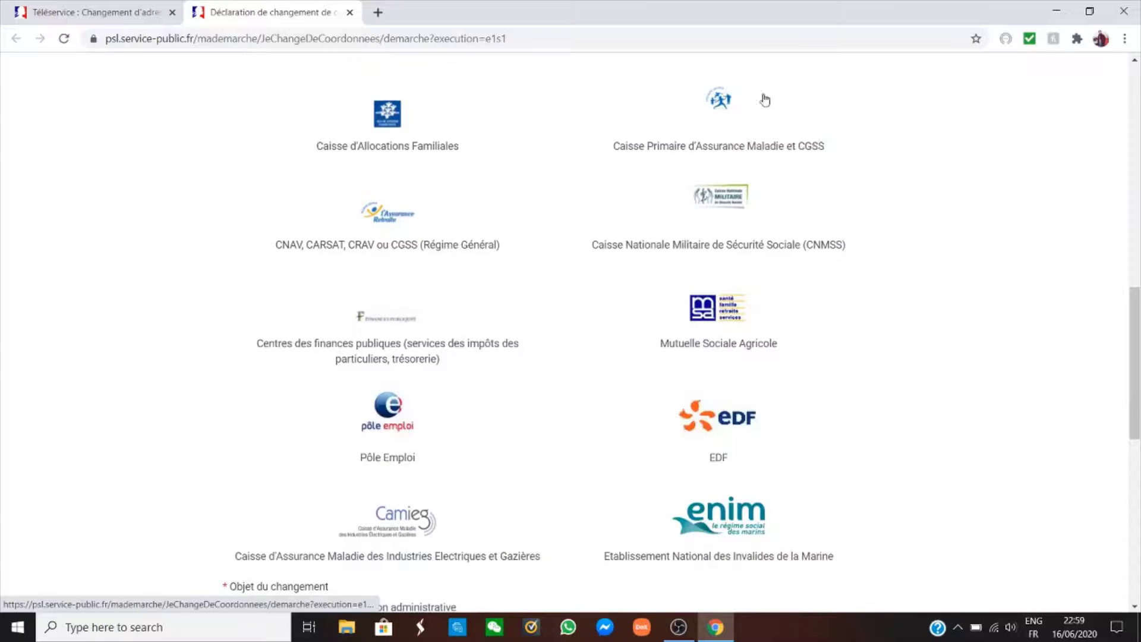
{"action": "scroll", "coordinate": [618, 188], "scroll_direction": "down", "scroll_amount": 1}
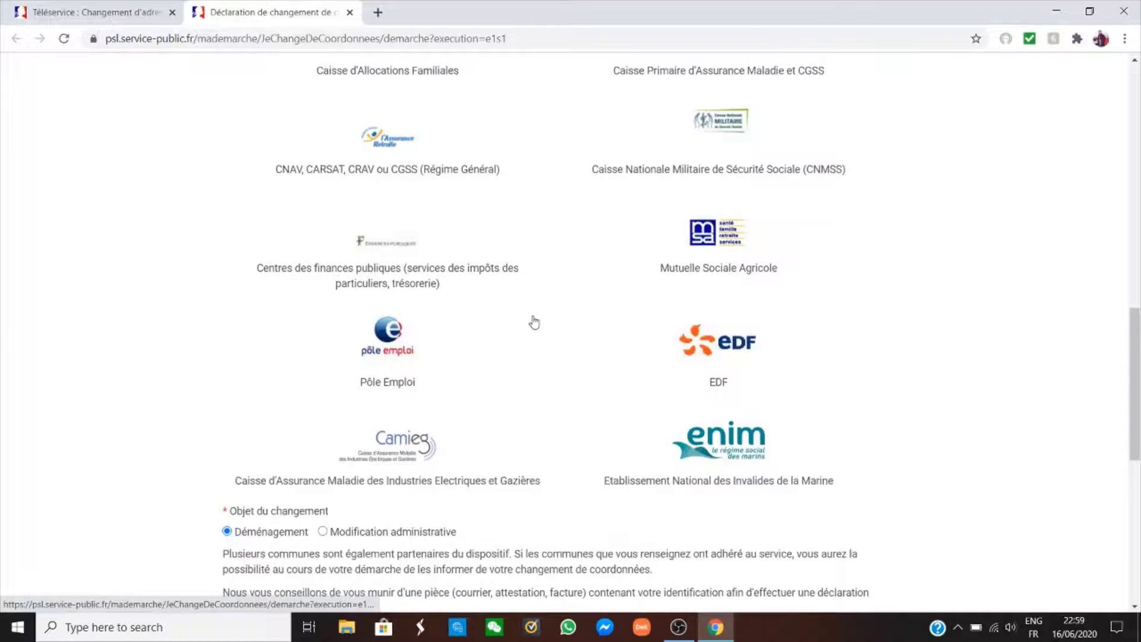
{"action": "scroll", "coordinate": [571, 292], "scroll_direction": "down", "scroll_amount": 3}
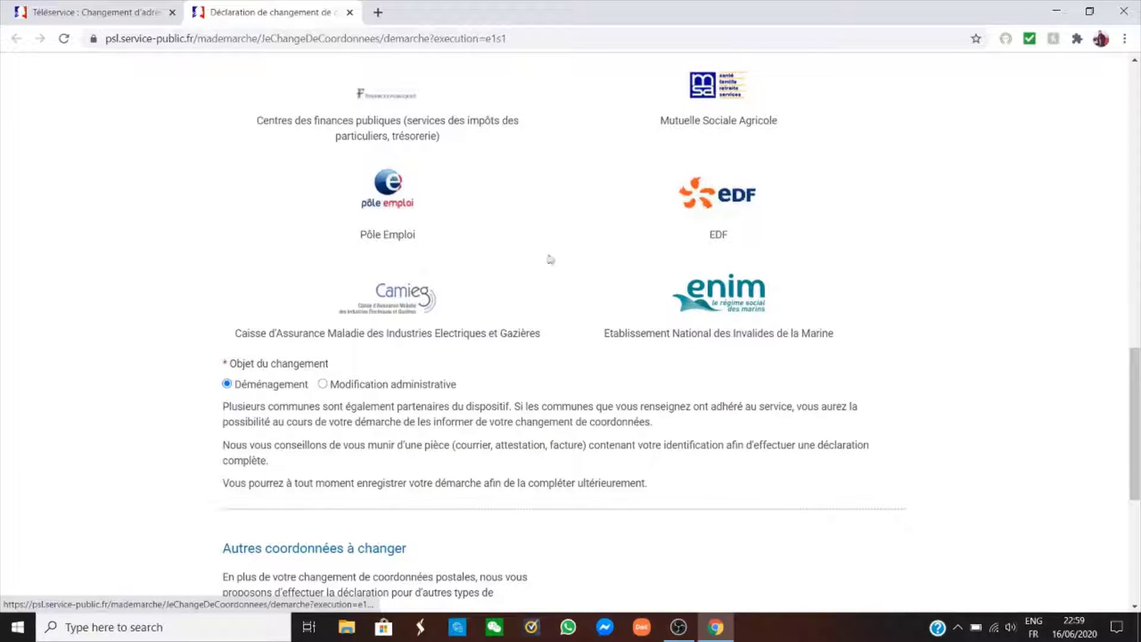
{"action": "scroll", "coordinate": [633, 284], "scroll_direction": "up", "scroll_amount": 3}
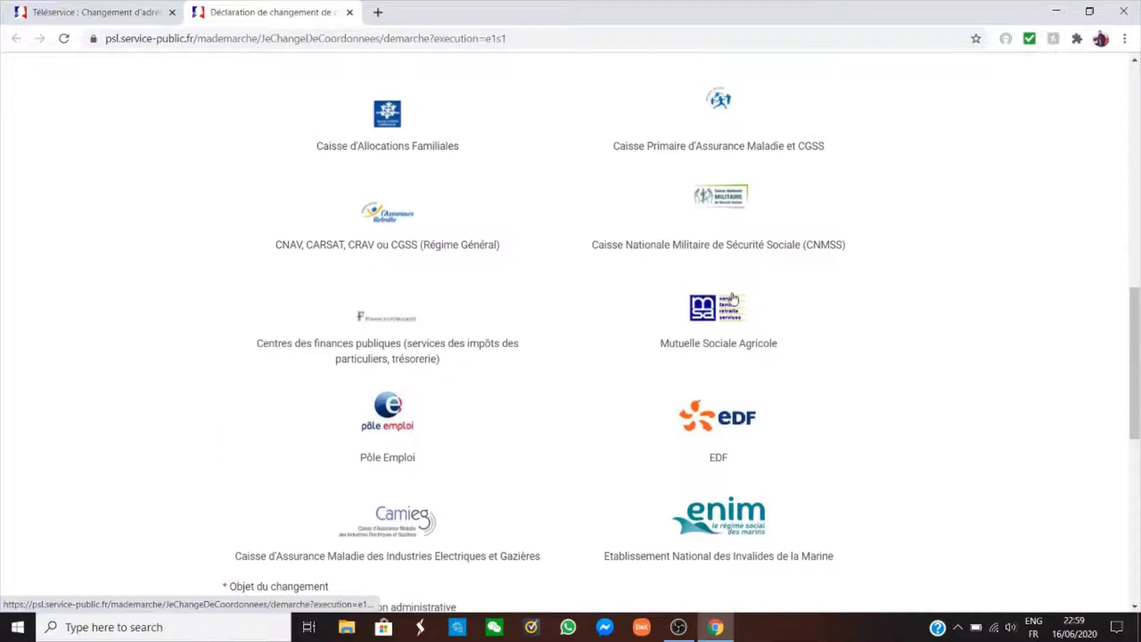
{"action": "scroll", "coordinate": [568, 258], "scroll_direction": "down", "scroll_amount": 2}
{"action": "scroll", "coordinate": [570, 262], "scroll_direction": "down", "scroll_amount": 4}
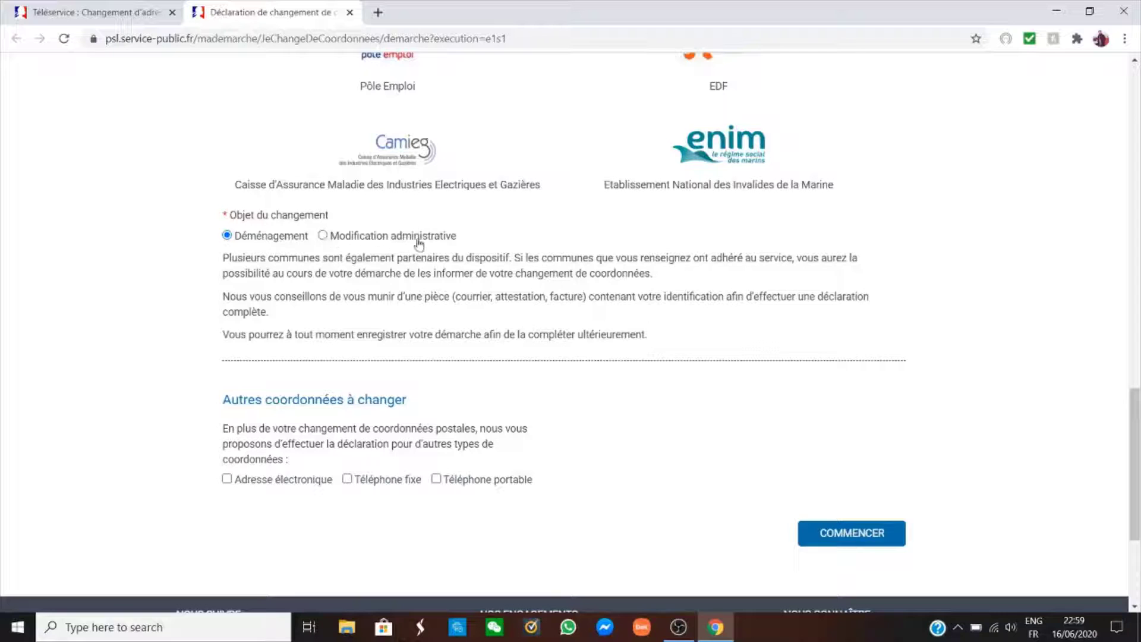
Keep Déménagement as the reason, tick Téléphone portable, and start with COMMENCER.
{"action": "left_click", "coordinate": [323, 236]}
{"action": "left_click", "coordinate": [228, 236]}
{"action": "scroll", "coordinate": [318, 292], "scroll_direction": "down", "scroll_amount": 3}
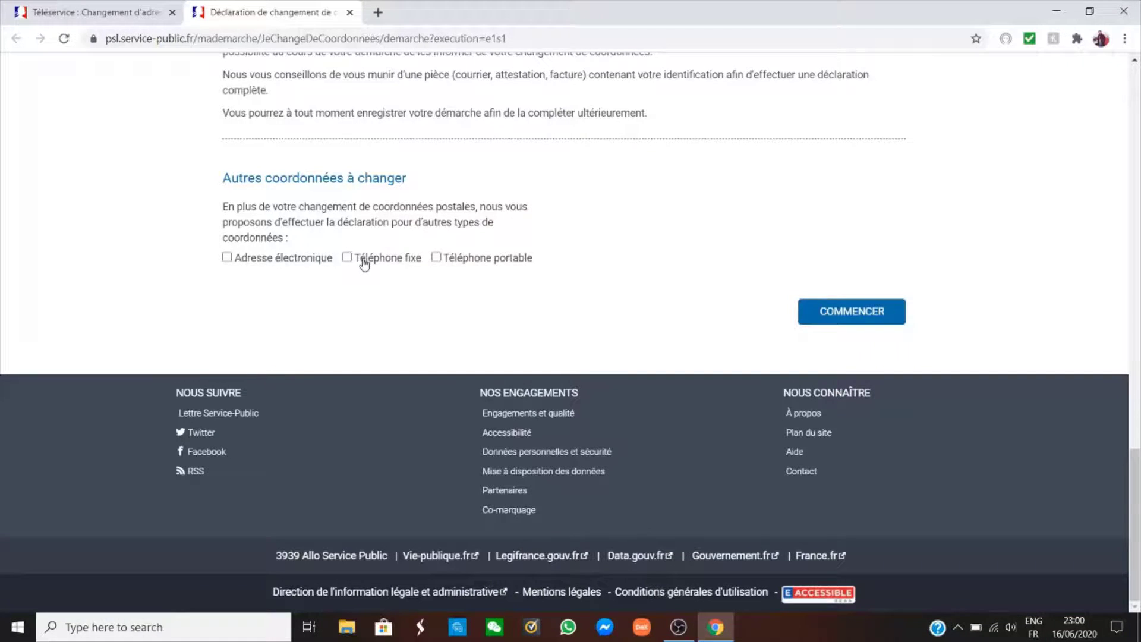
{"action": "left_click", "coordinate": [436, 260]}
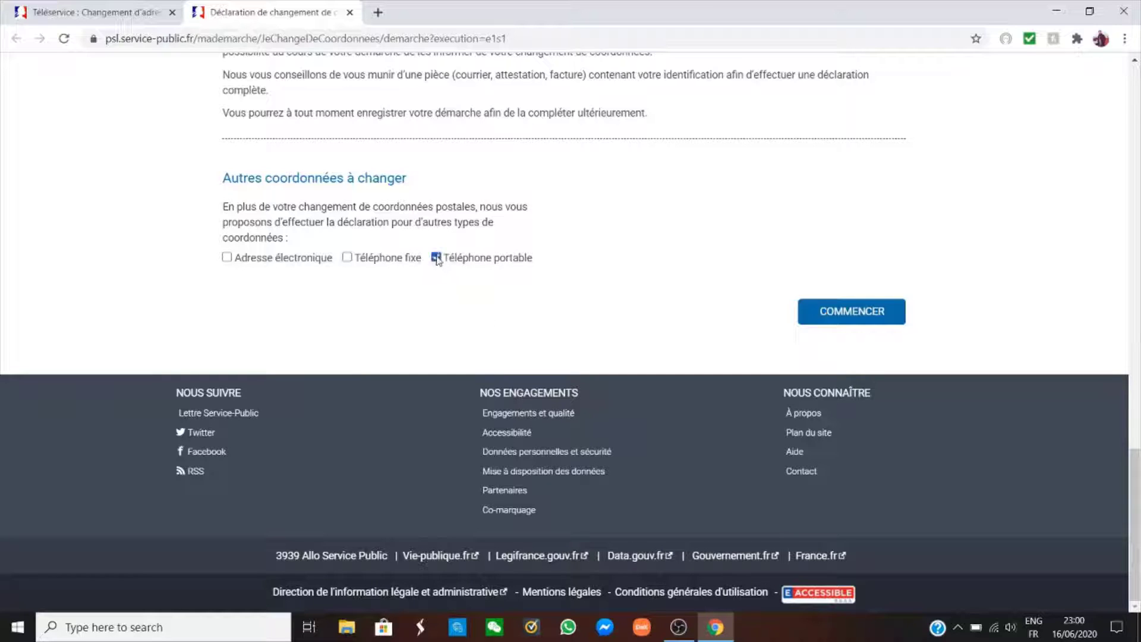
{"action": "left_click", "coordinate": [850, 317]}
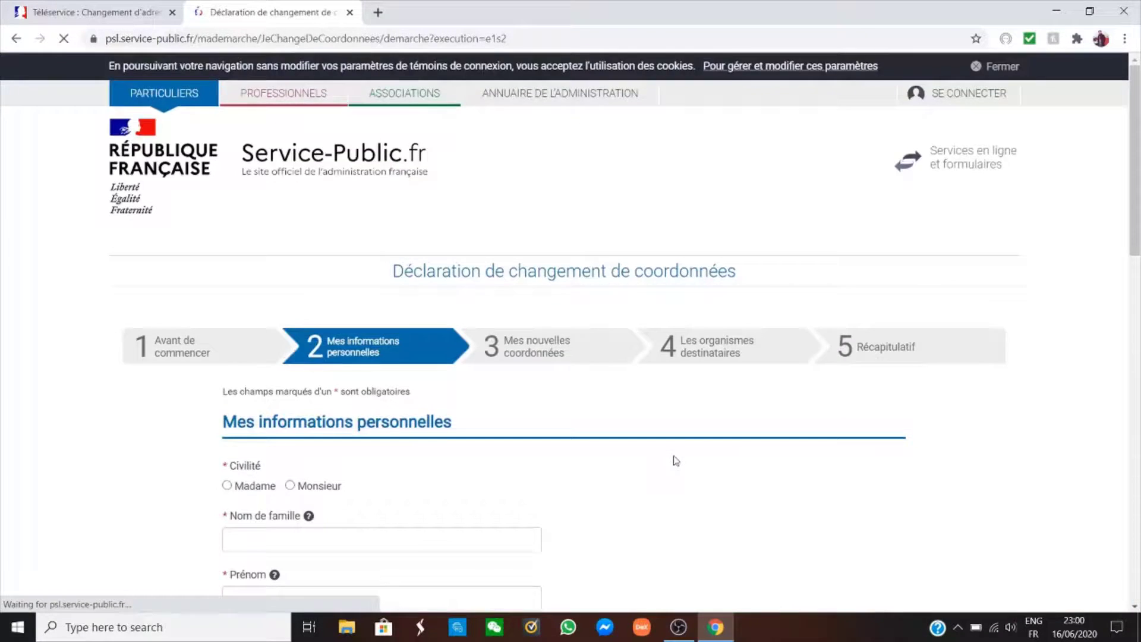
Enter the family name and the first name.
{"action": "scroll", "coordinate": [373, 232], "scroll_direction": "down", "scroll_amount": 2}
{"action": "scroll", "coordinate": [591, 339], "scroll_direction": "down", "scroll_amount": 3}
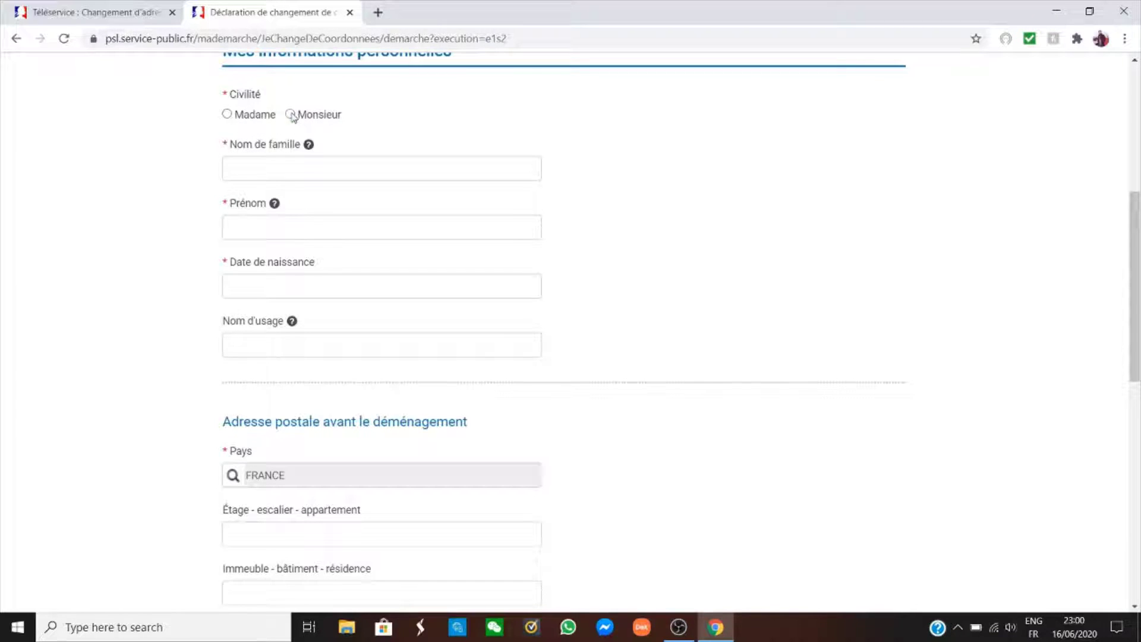
{"action": "left_click", "coordinate": [305, 171]}
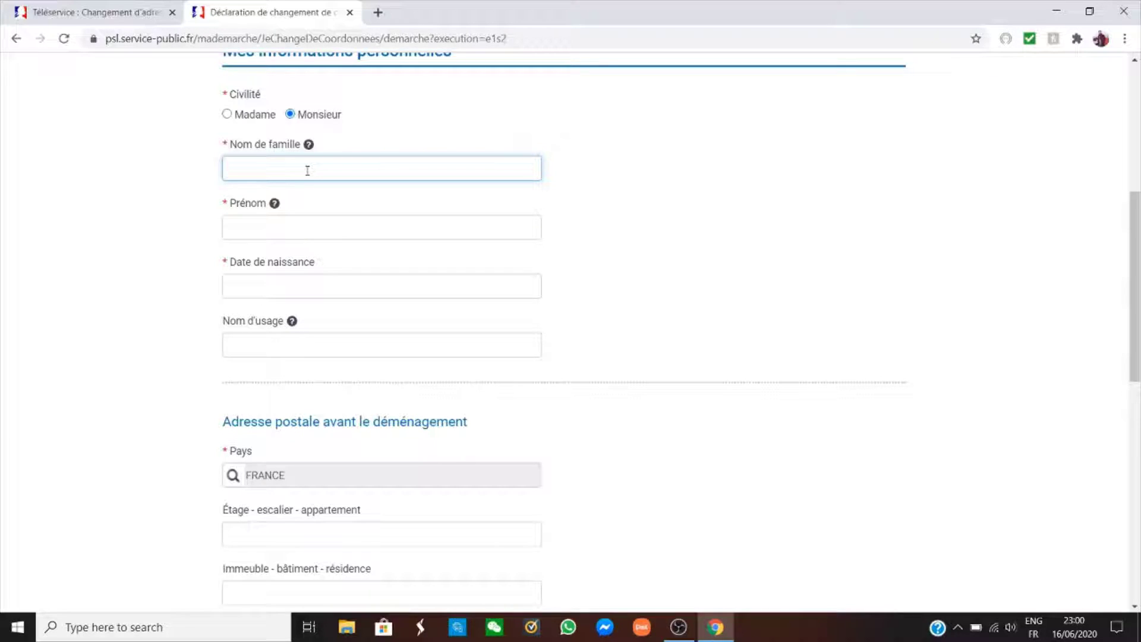
{"action": "key", "text": "Tab"}
{"action": "key", "text": "Tab"}
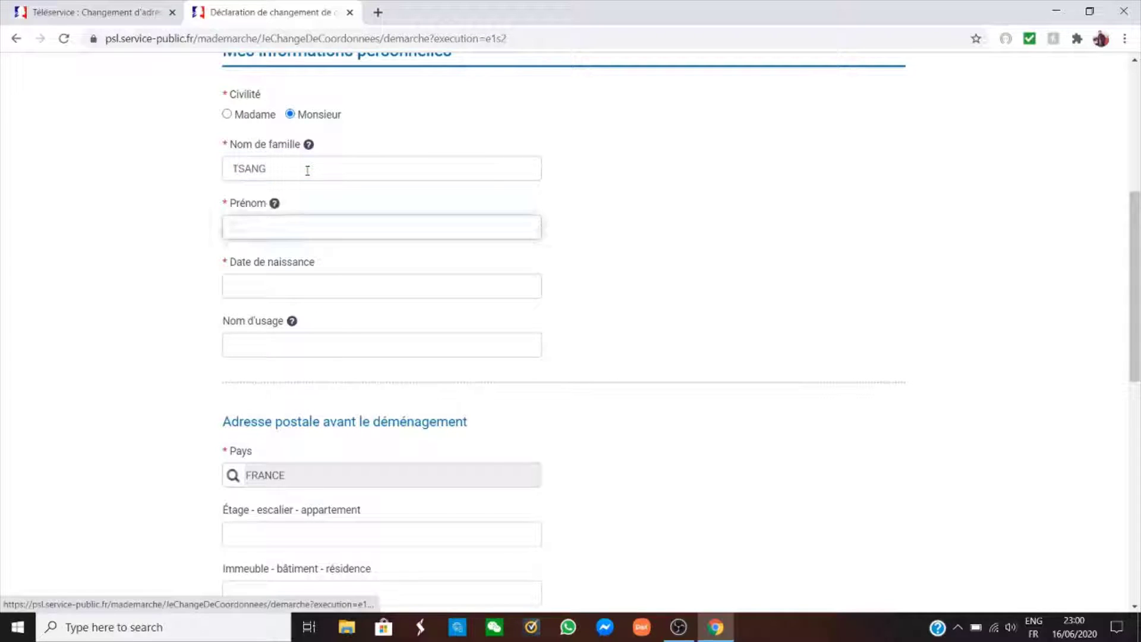
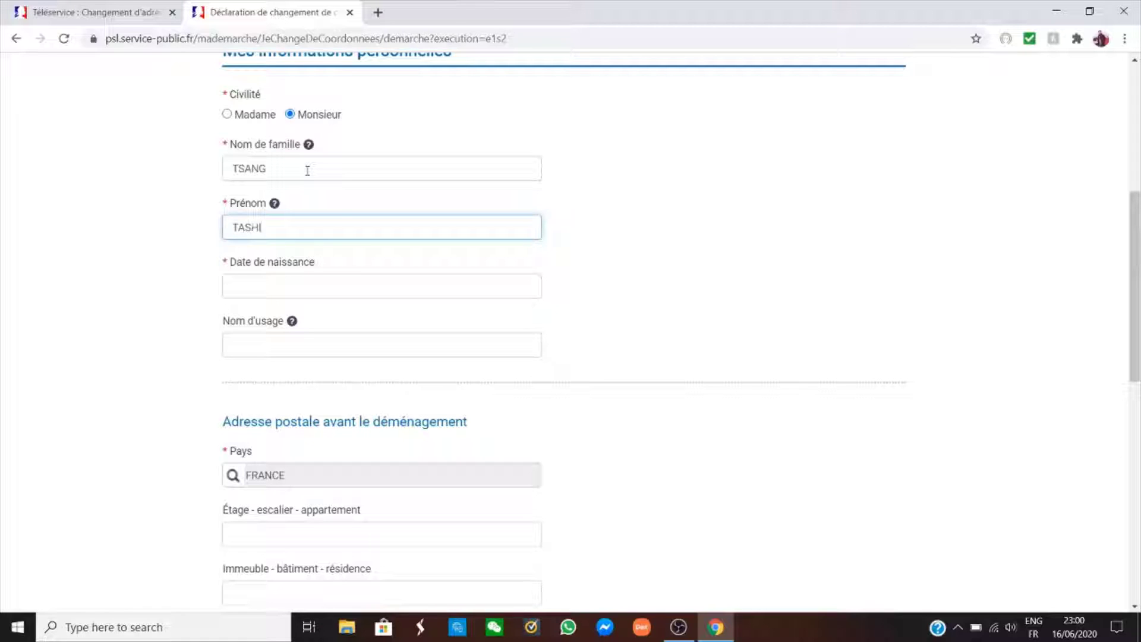
{"action": "key", "text": "Tab"}
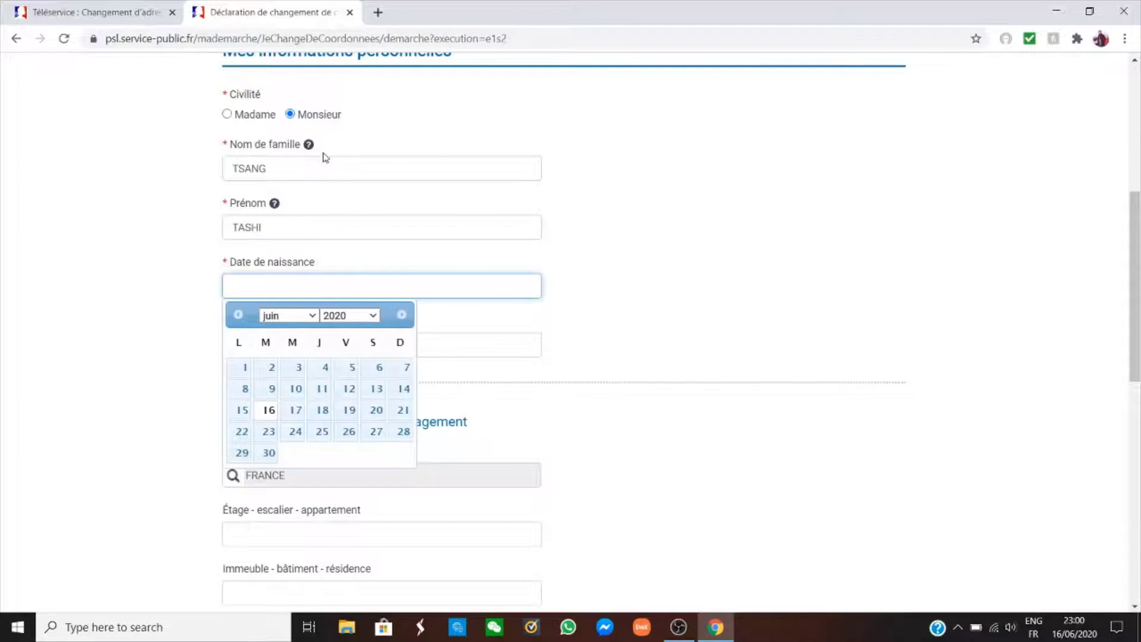
Set the date of birth to 01/06/1990 and enter the usage name matching the family name.
{"action": "left_click", "coordinate": [372, 315]}
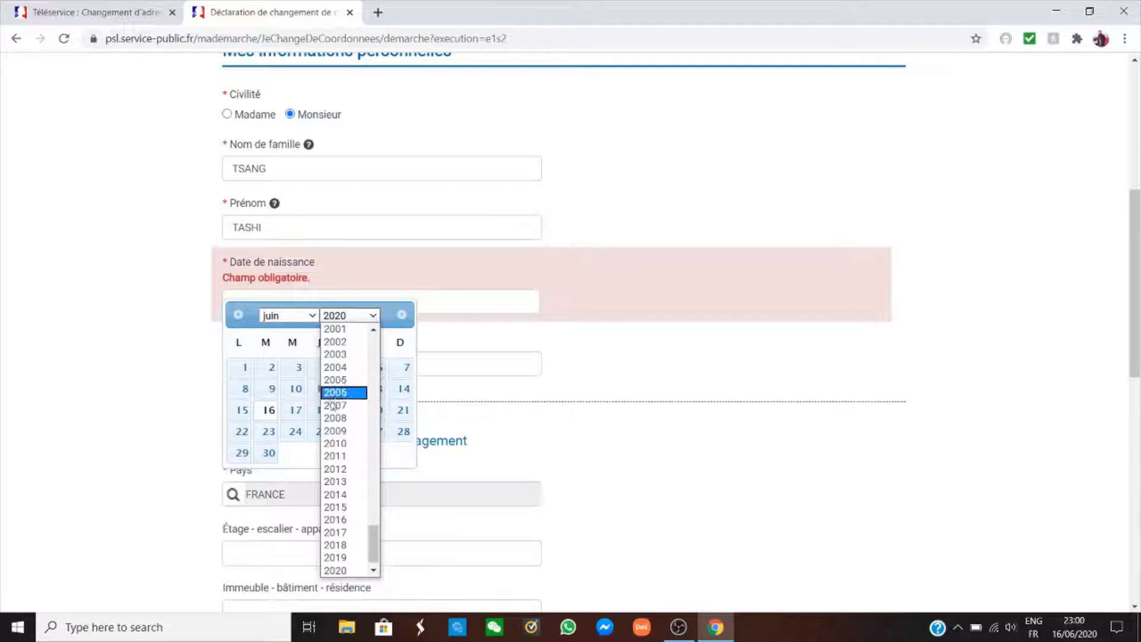
{"action": "scroll", "coordinate": [333, 405], "scroll_direction": "up", "scroll_amount": 5}
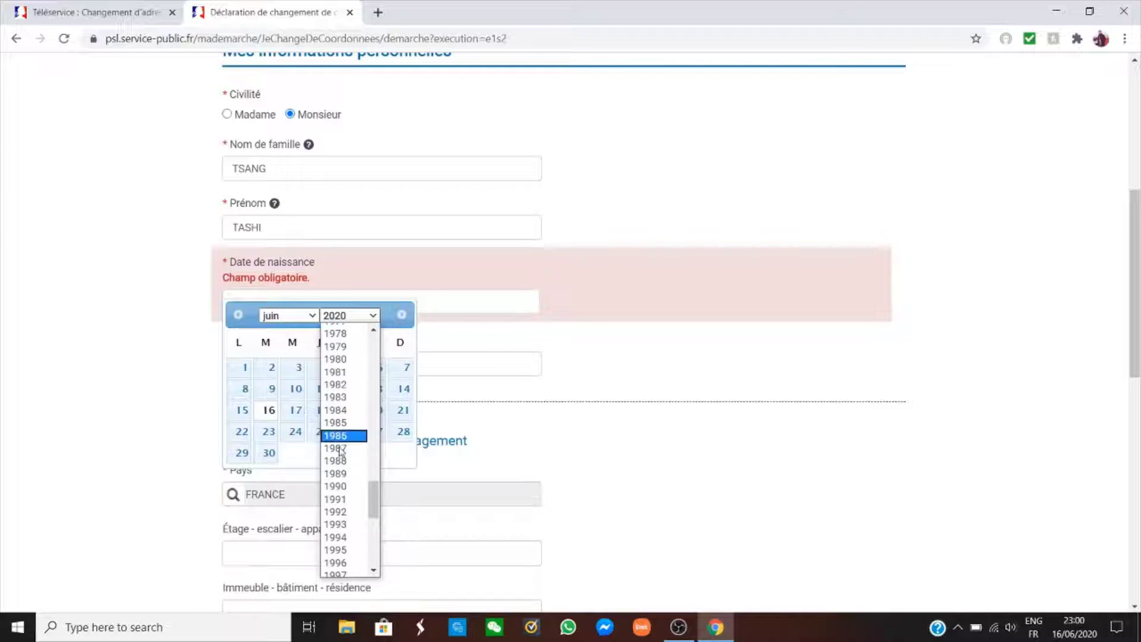
{"action": "left_click", "coordinate": [337, 487]}
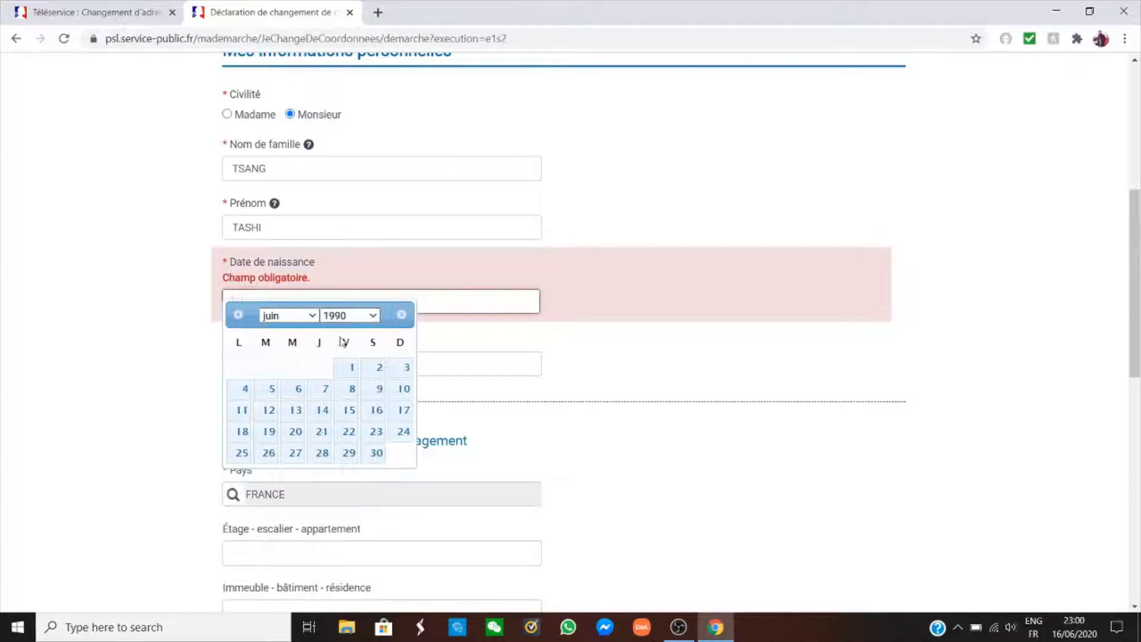
{"action": "left_click", "coordinate": [342, 365]}
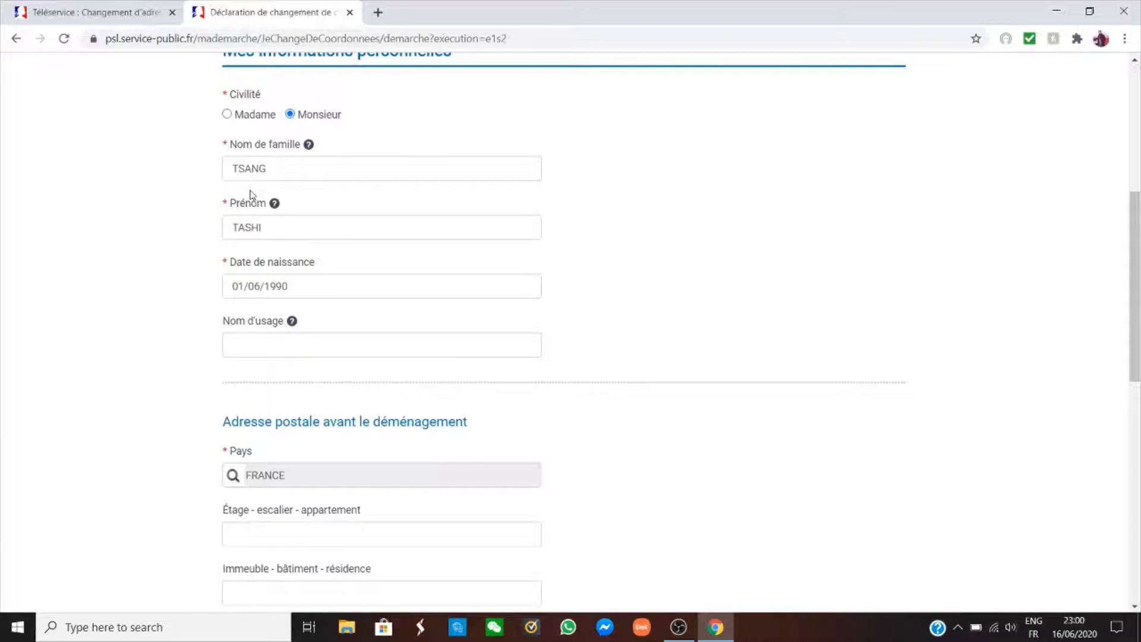
{"action": "left_click", "coordinate": [270, 343]}
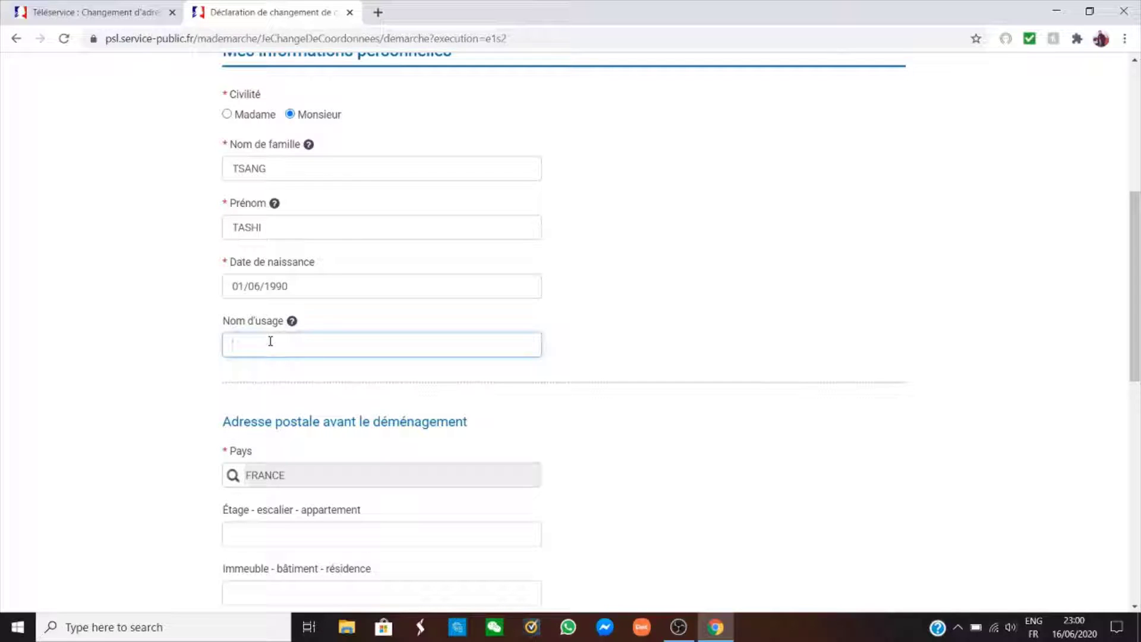
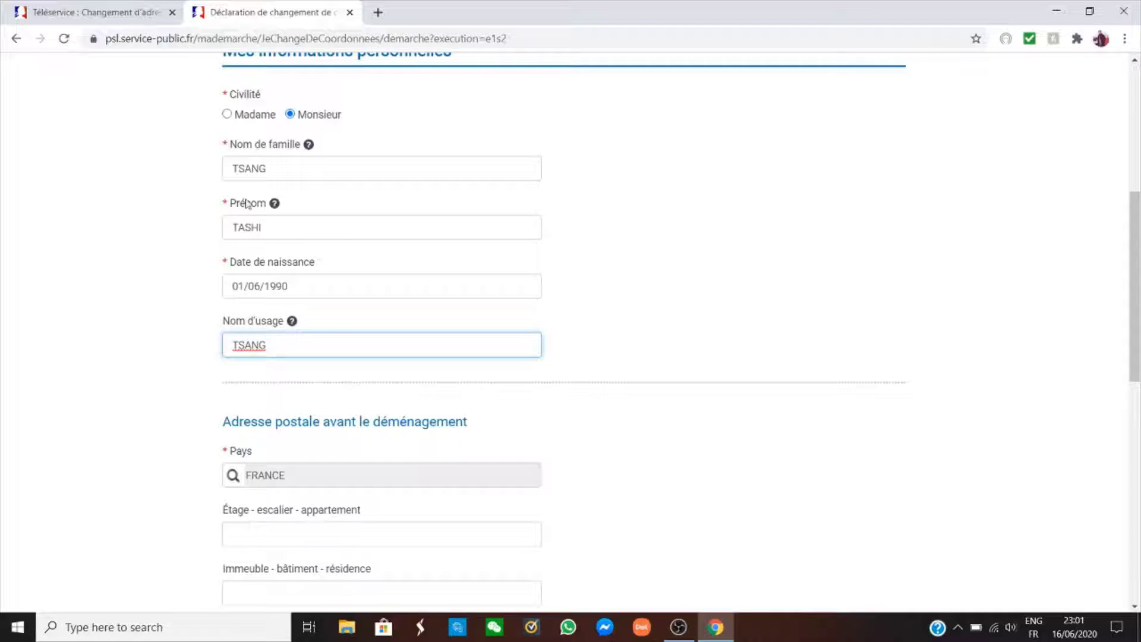
{"action": "scroll", "coordinate": [265, 362], "scroll_direction": "down", "scroll_amount": 1}
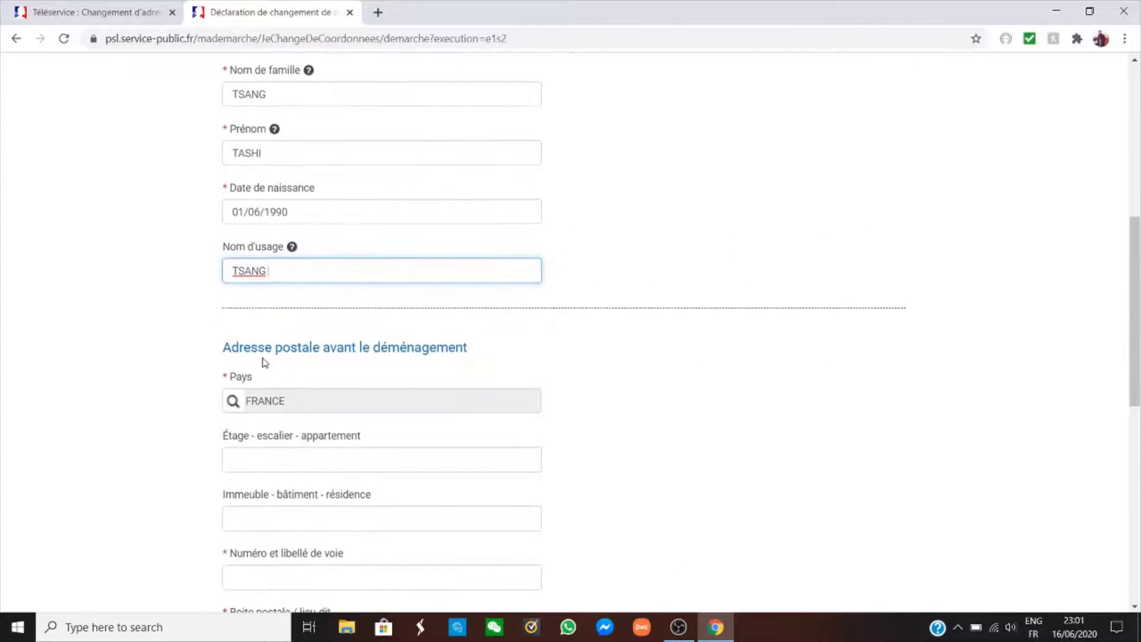
Fill in the former street address from the autofill suggestion.
{"action": "scroll", "coordinate": [268, 356], "scroll_direction": "down", "scroll_amount": 2}
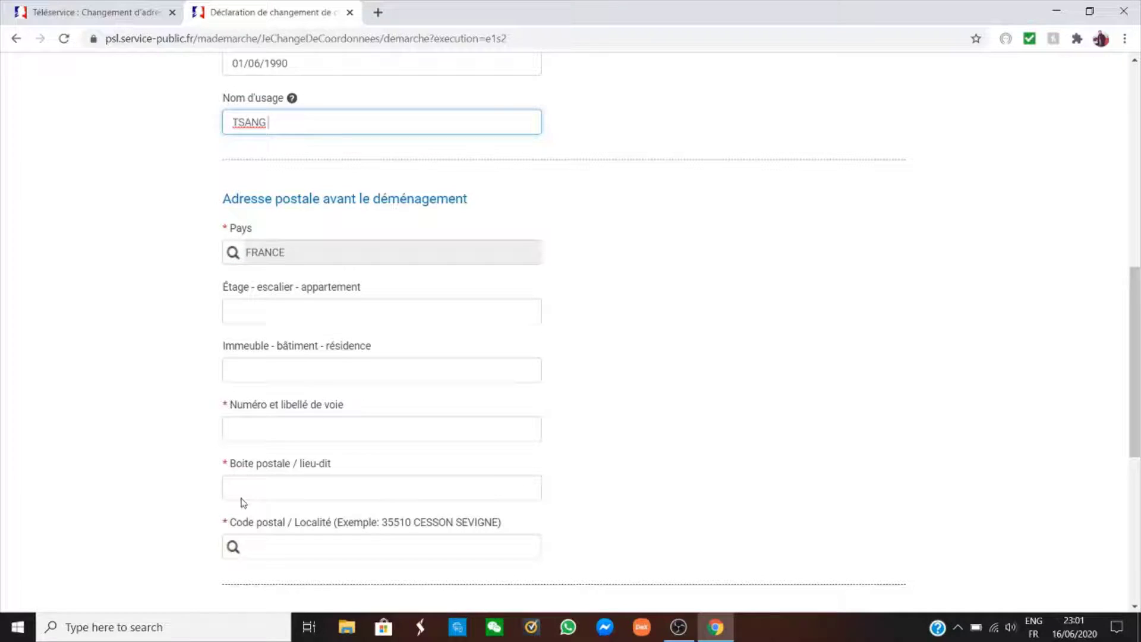
{"action": "scroll", "coordinate": [283, 416], "scroll_direction": "down", "scroll_amount": 1}
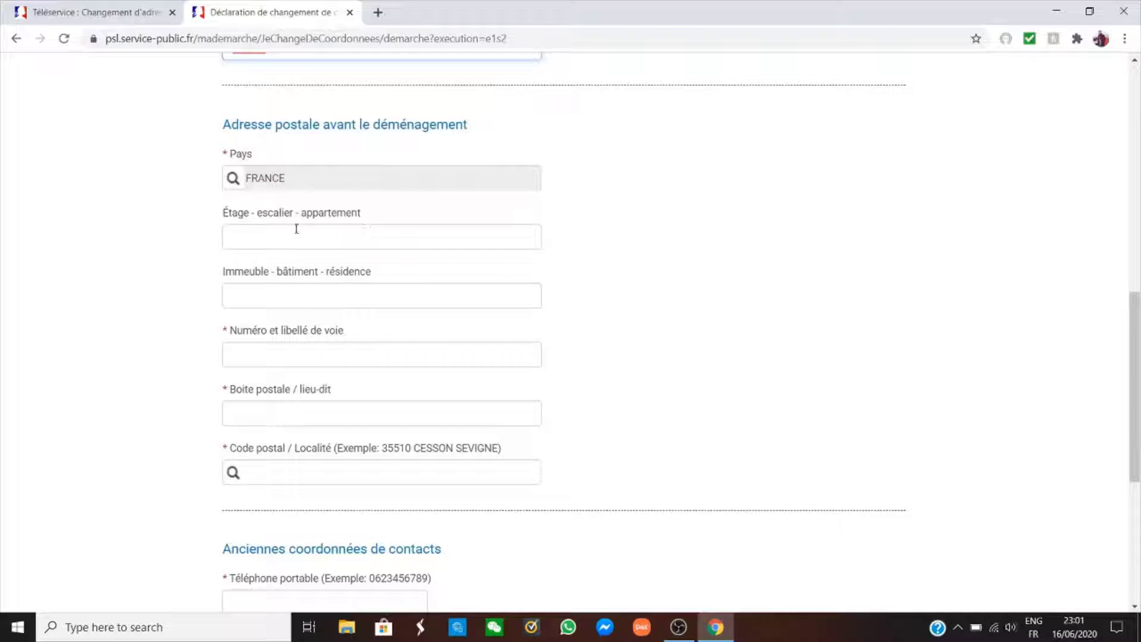
{"action": "left_click", "coordinate": [291, 303]}
{"action": "scroll", "coordinate": [290, 301], "scroll_direction": "down", "scroll_amount": 1}
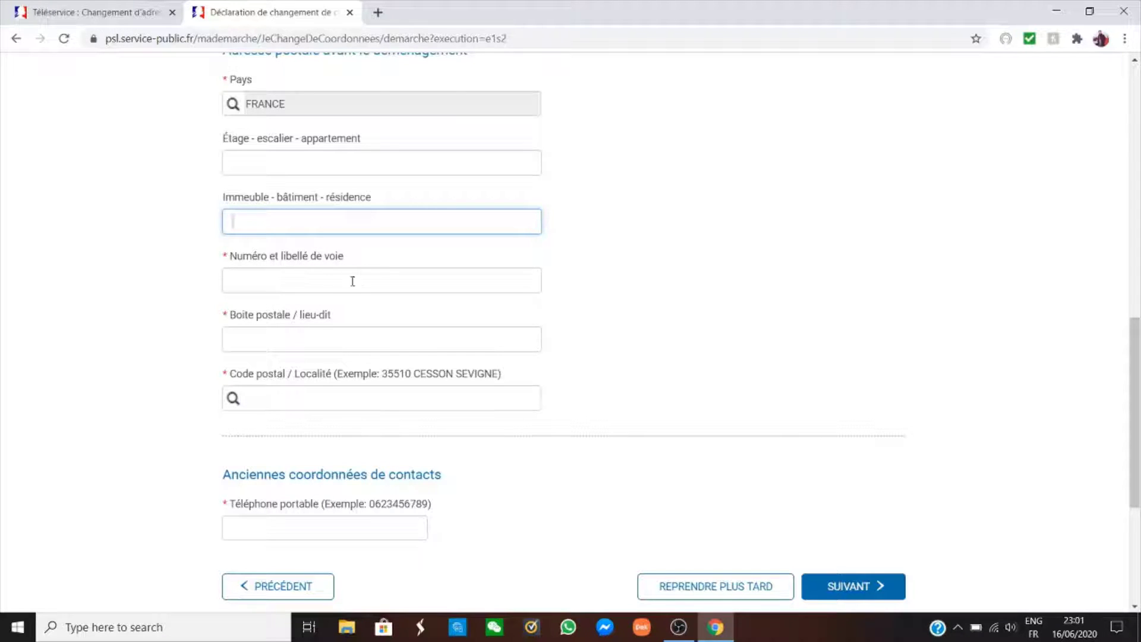
{"action": "left_click", "coordinate": [282, 279]}
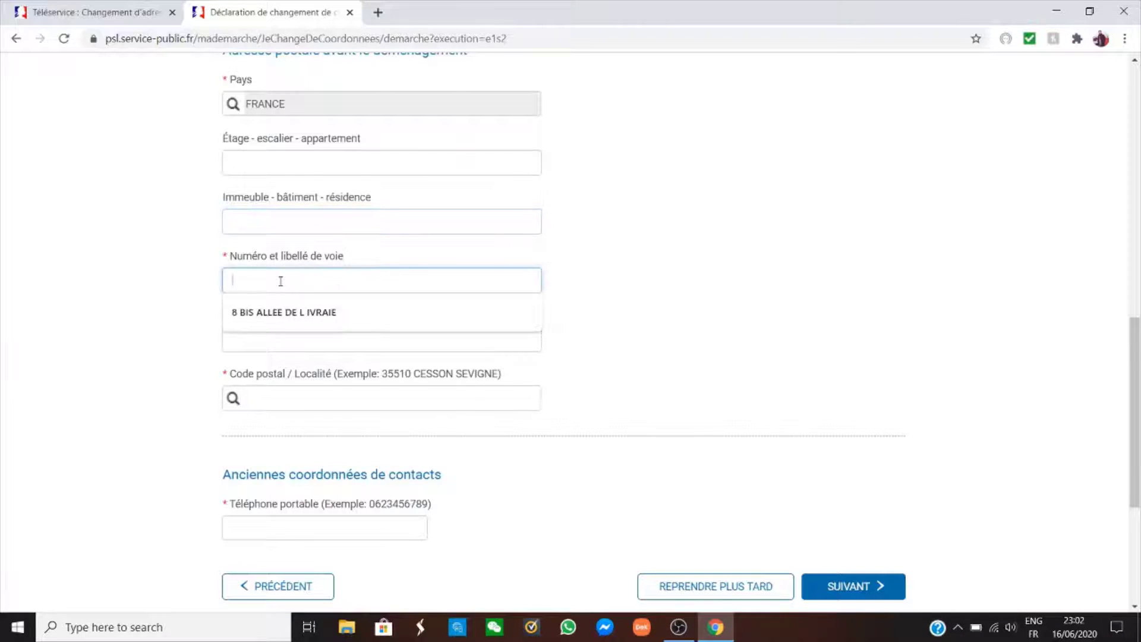
{"action": "left_click", "coordinate": [283, 312]}
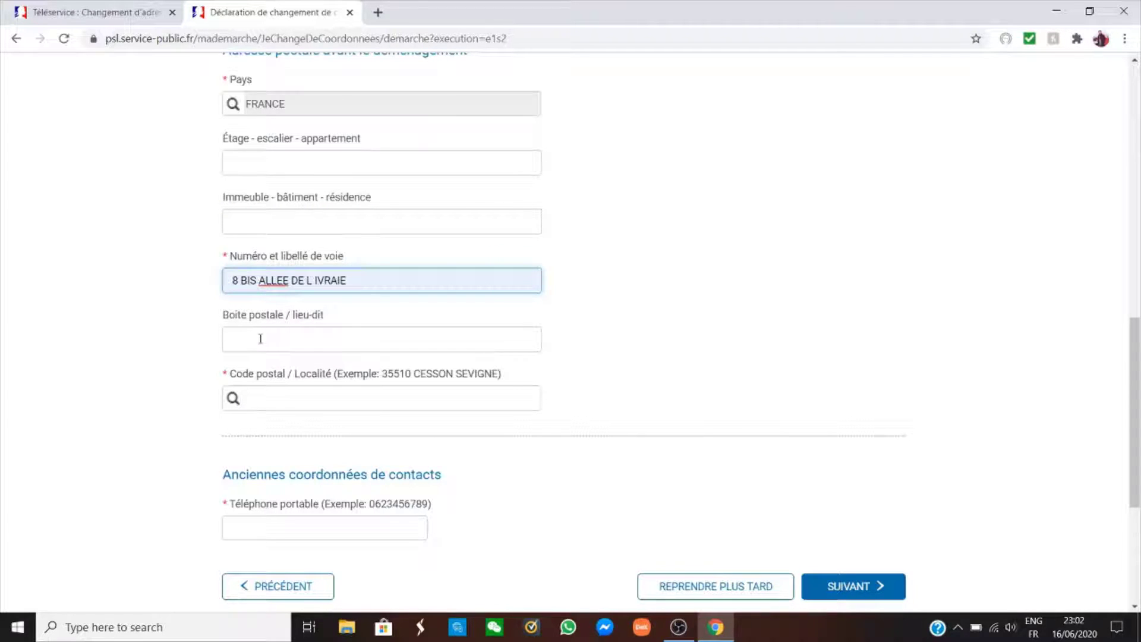
Set the former postcode and town to 78180 MONTIGNY LE BRETONNEUX.
{"action": "left_click", "coordinate": [292, 396]}
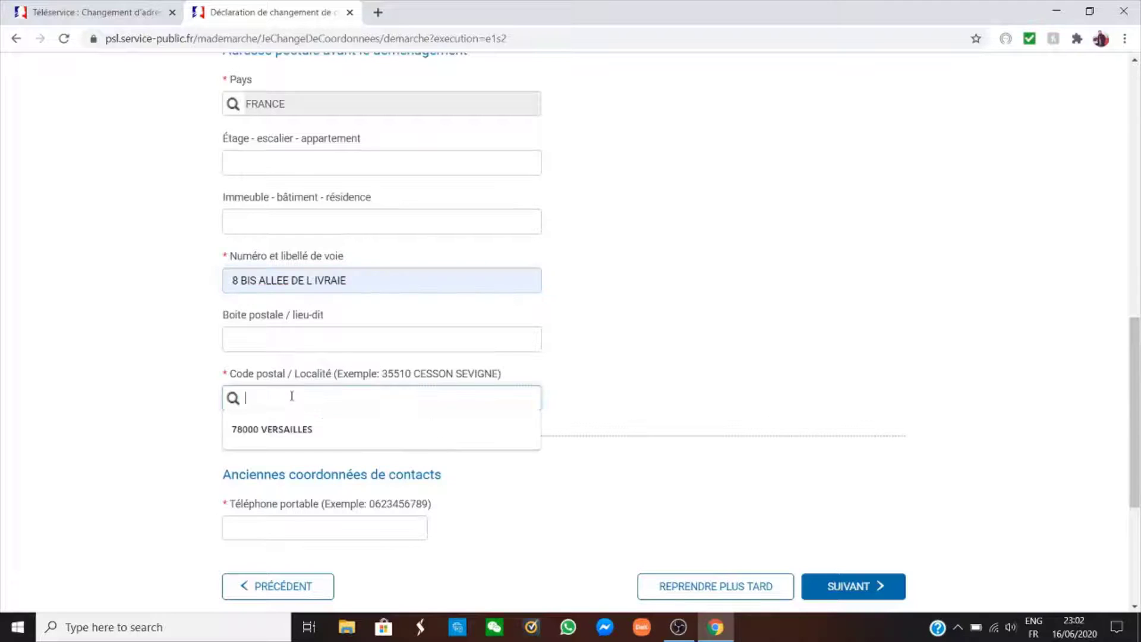
{"action": "left_click", "coordinate": [278, 429]}
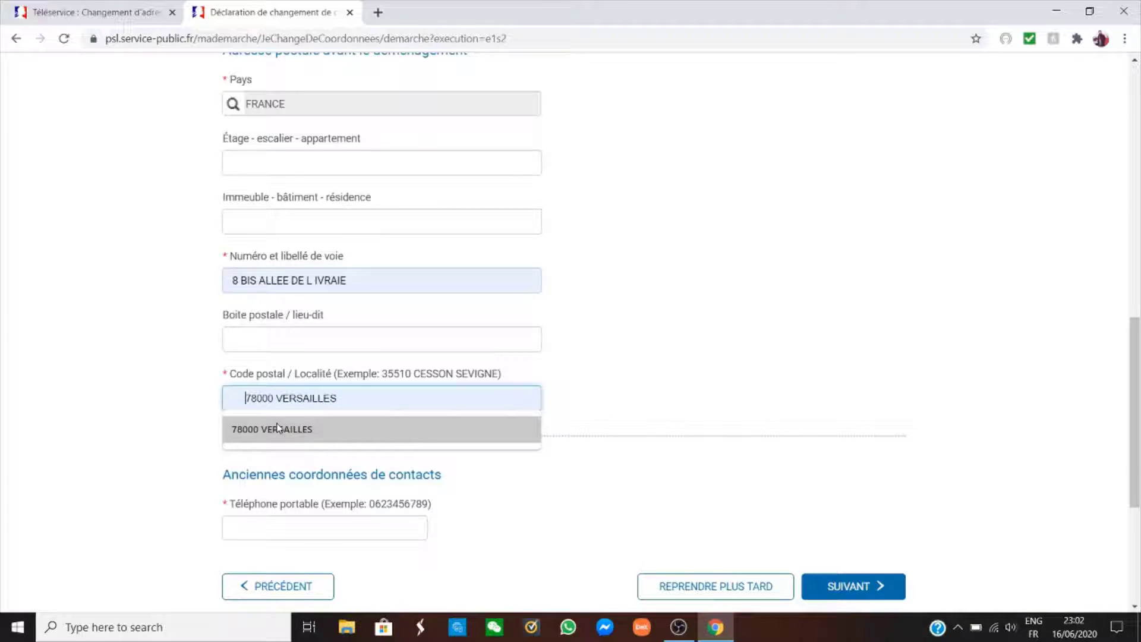
{"action": "left_click", "coordinate": [290, 398]}
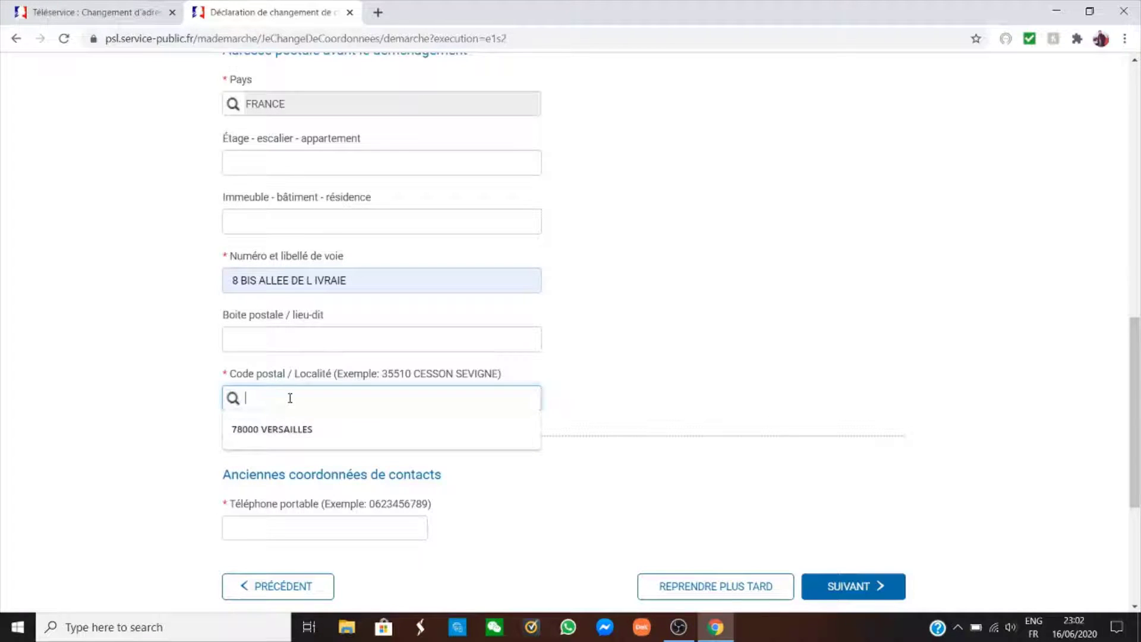
{"action": "type", "text": "78180"}
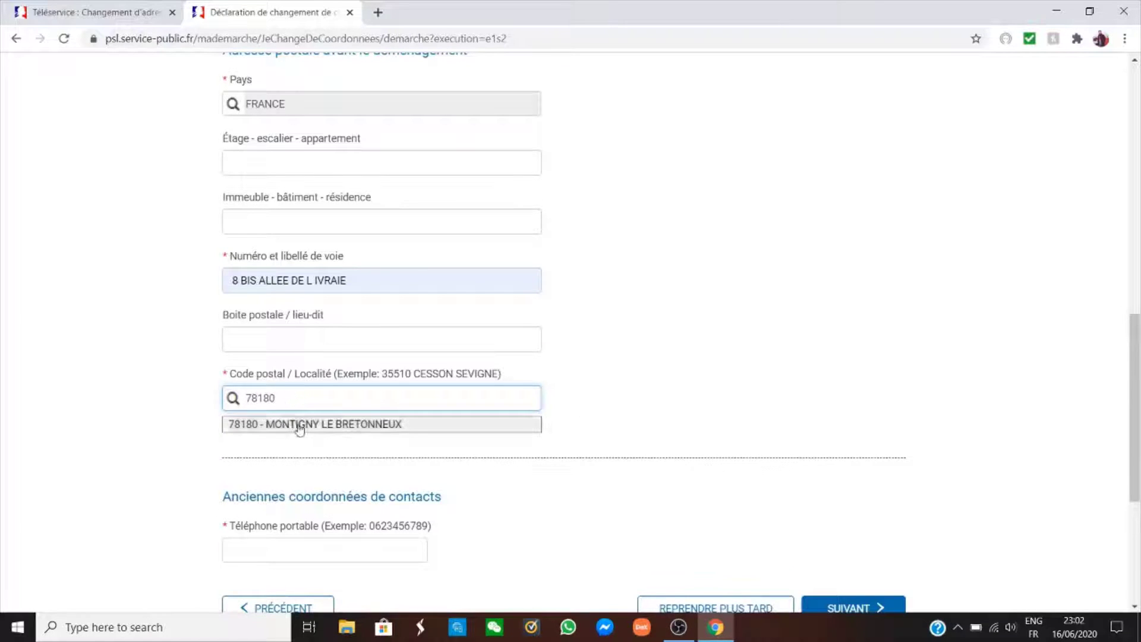
{"action": "left_click", "coordinate": [299, 425]}
Autofill the saved mobile phone number and submit with SUIVANT.
{"action": "scroll", "coordinate": [333, 392], "scroll_direction": "down", "scroll_amount": 2}
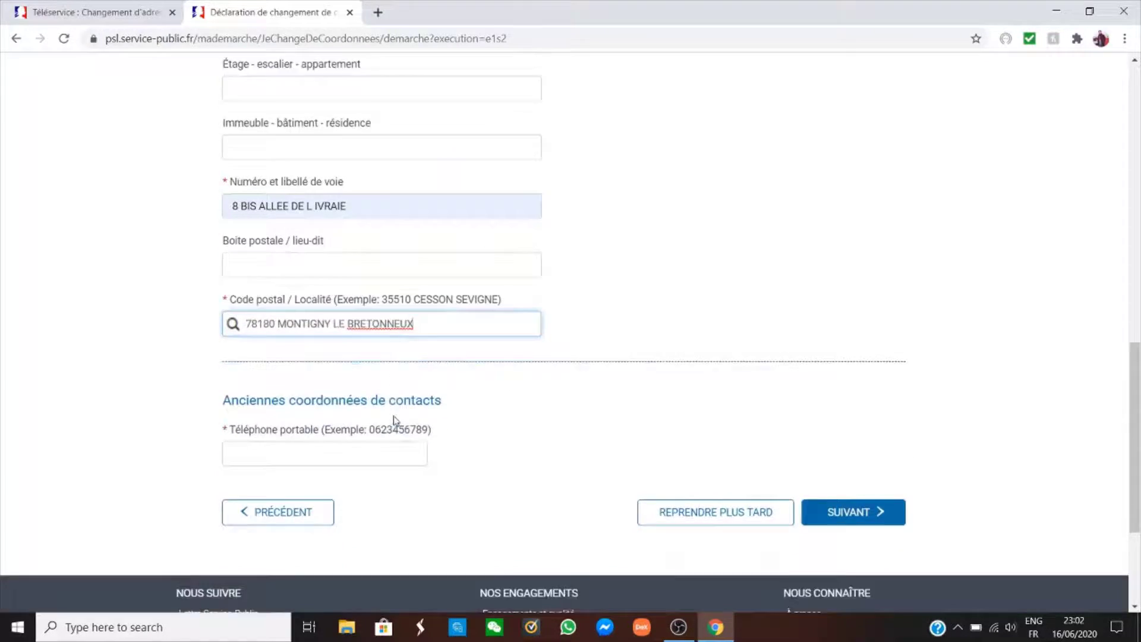
{"action": "left_click", "coordinate": [272, 390]}
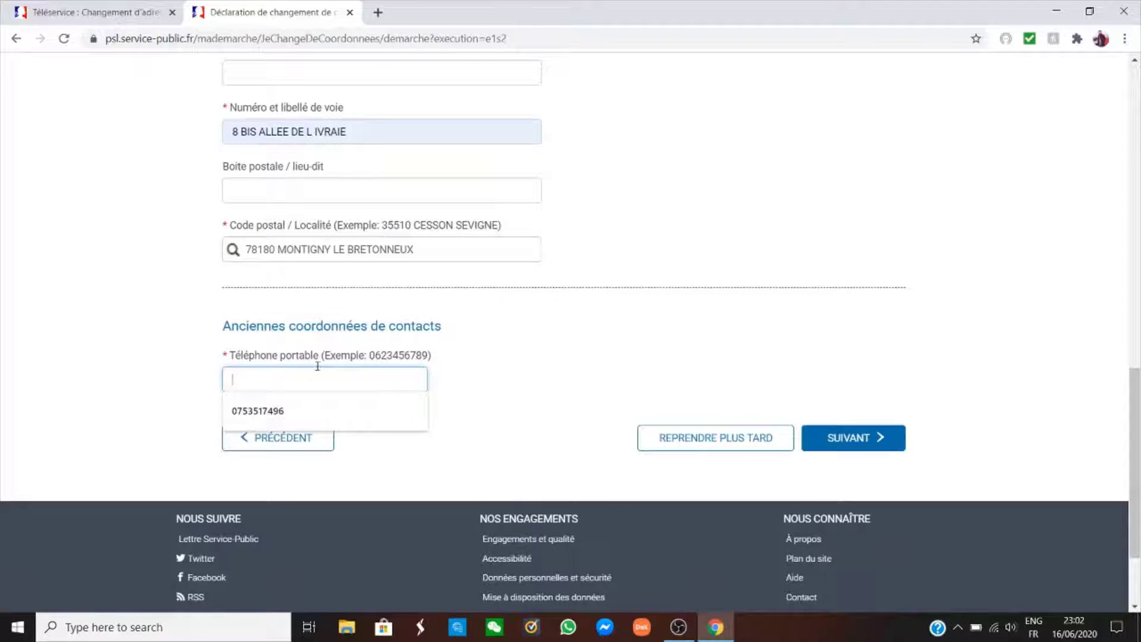
{"action": "left_click", "coordinate": [508, 376]}
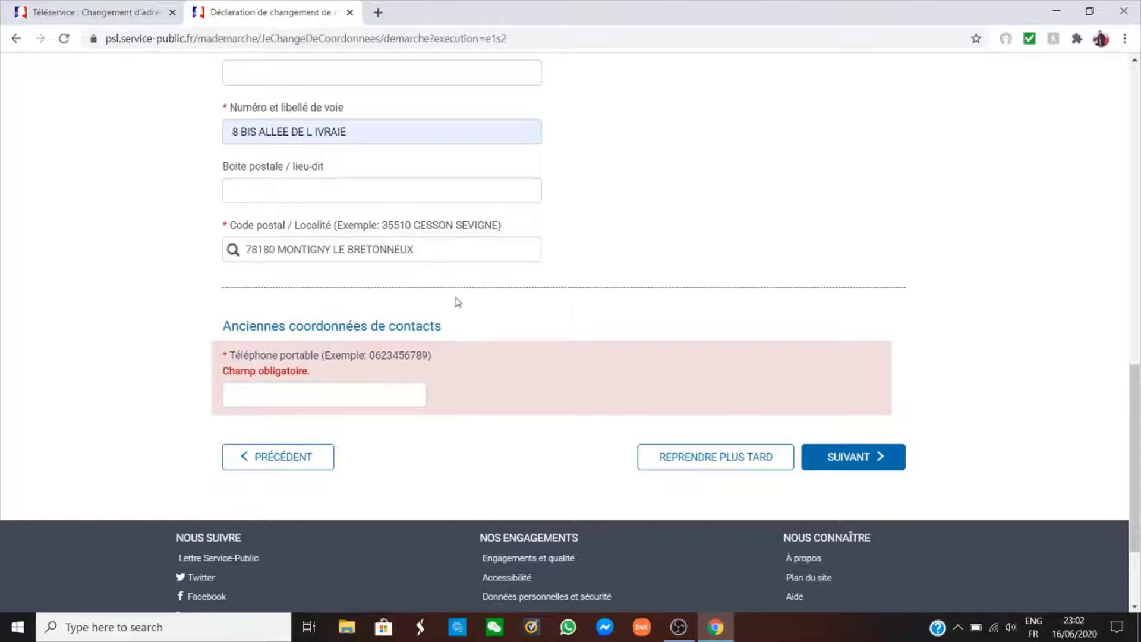
{"action": "left_click", "coordinate": [305, 397]}
{"action": "left_click", "coordinate": [285, 427]}
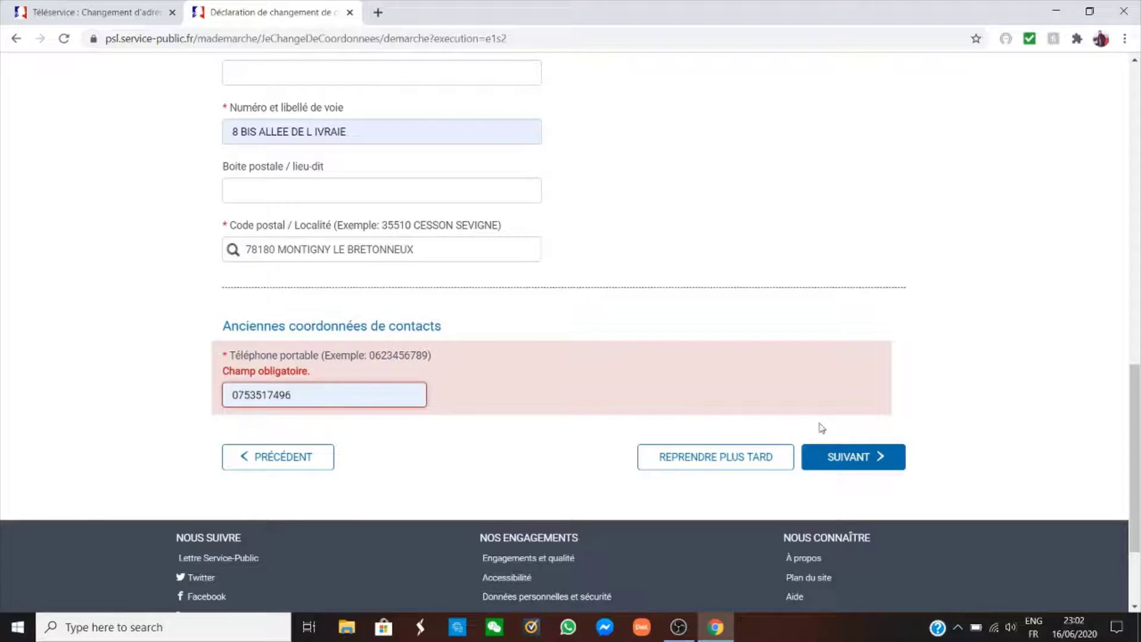
{"action": "left_click", "coordinate": [851, 461]}
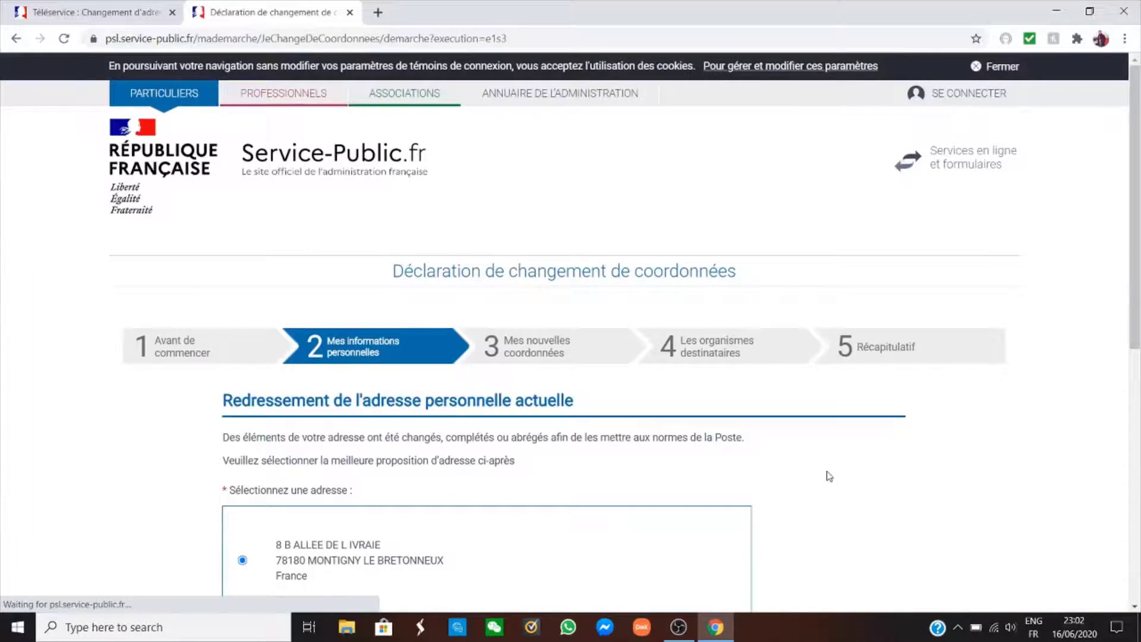
Choose La Poste's standardised former address over the entered one and continue with SUIVANT.
{"action": "scroll", "coordinate": [829, 476], "scroll_direction": "down", "scroll_amount": 6}
{"action": "scroll", "coordinate": [657, 402], "scroll_direction": "up", "scroll_amount": 1}
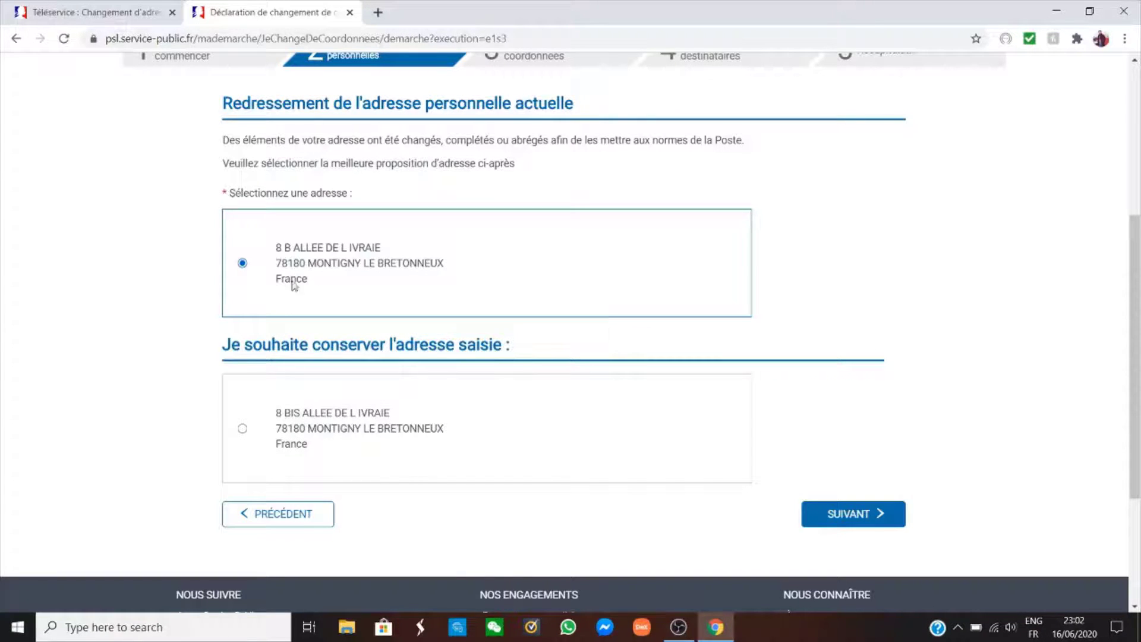
{"action": "left_click", "coordinate": [242, 429]}
{"action": "left_click", "coordinate": [243, 264]}
{"action": "scroll", "coordinate": [419, 406], "scroll_direction": "down", "scroll_amount": 1}
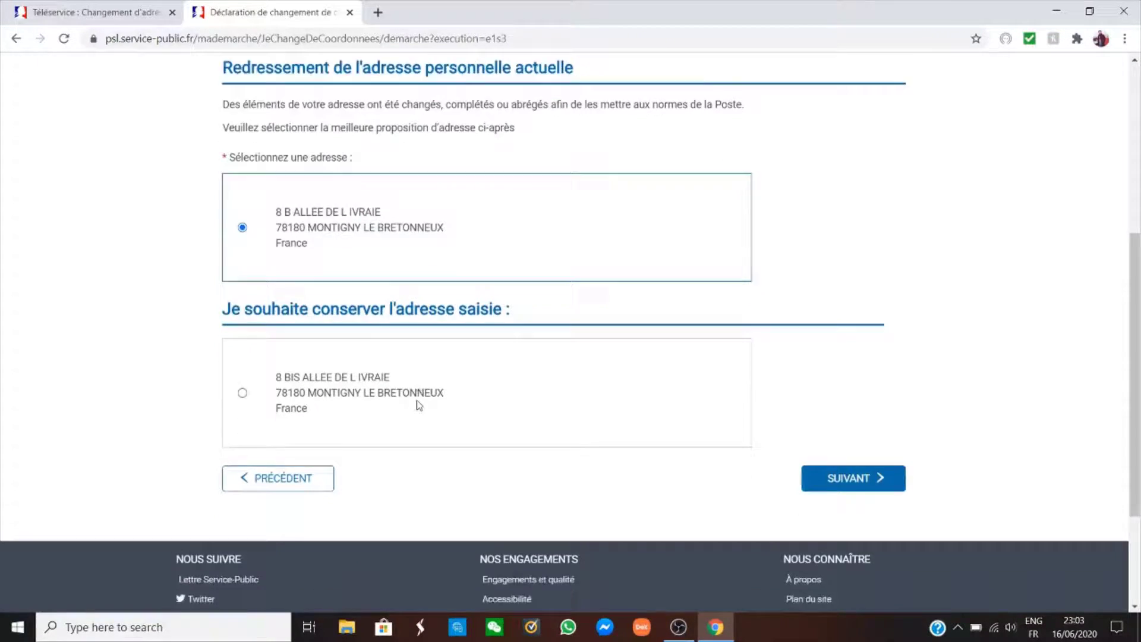
{"action": "scroll", "coordinate": [419, 407], "scroll_direction": "down", "scroll_amount": 1}
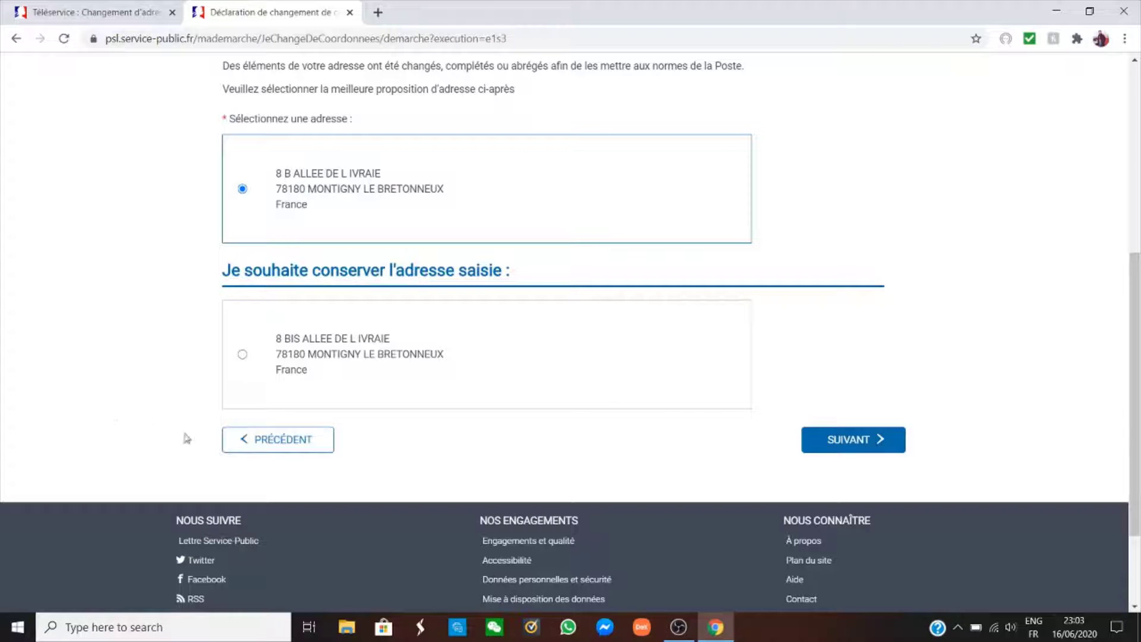
{"action": "left_click", "coordinate": [868, 443]}
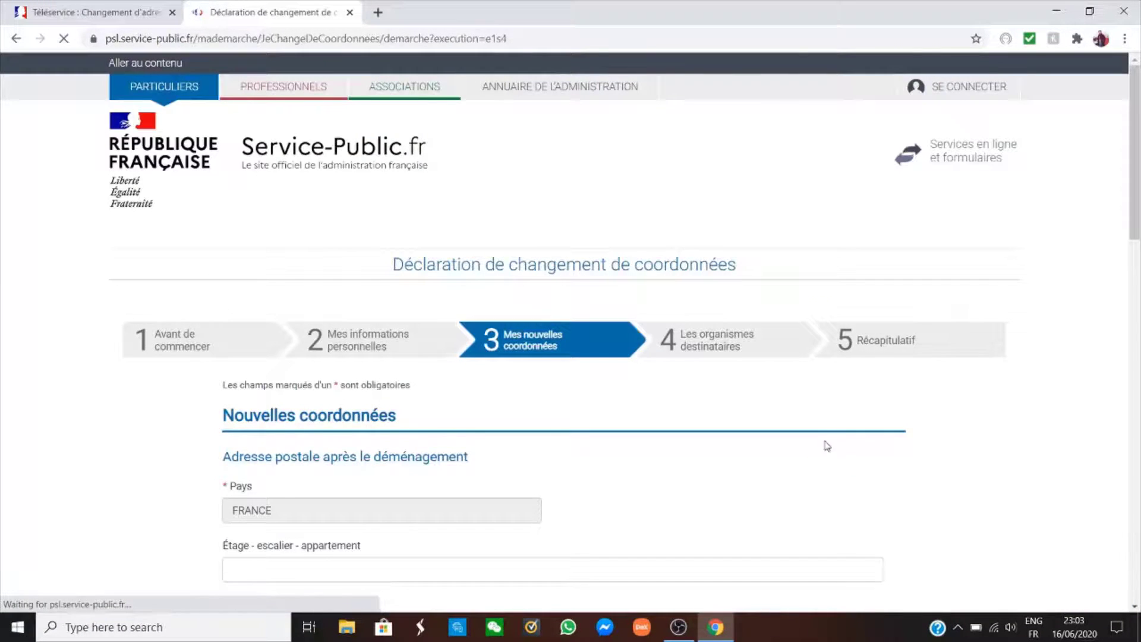
Fill in the floor/apartment and building fields of the new address.
{"action": "scroll", "coordinate": [622, 370], "scroll_direction": "down", "scroll_amount": 5}
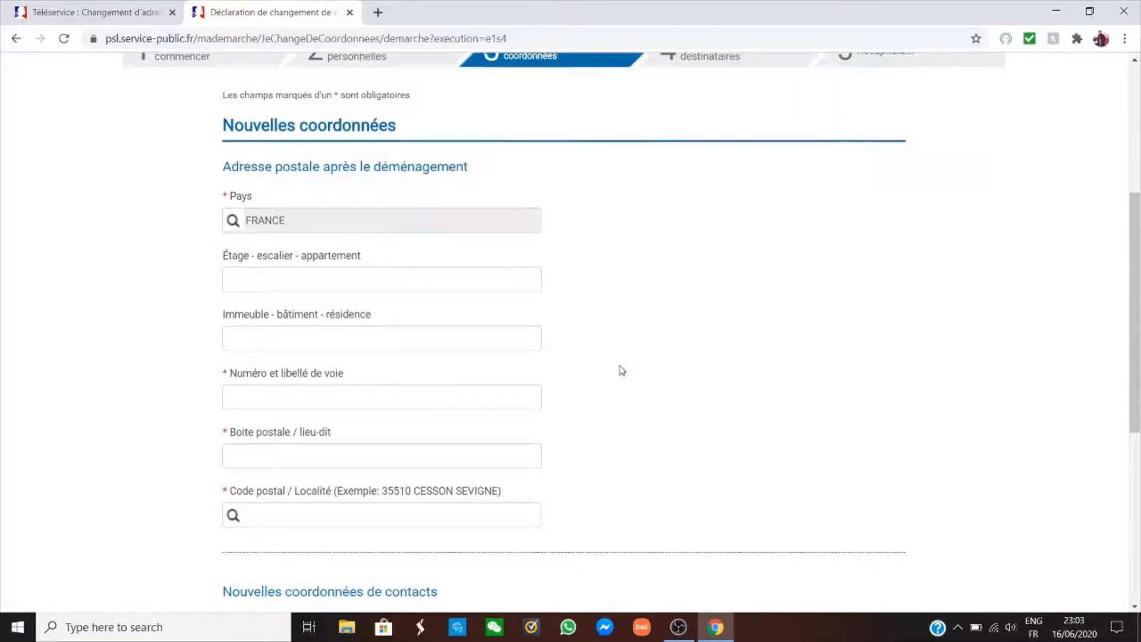
{"action": "scroll", "coordinate": [635, 321], "scroll_direction": "down", "scroll_amount": 1}
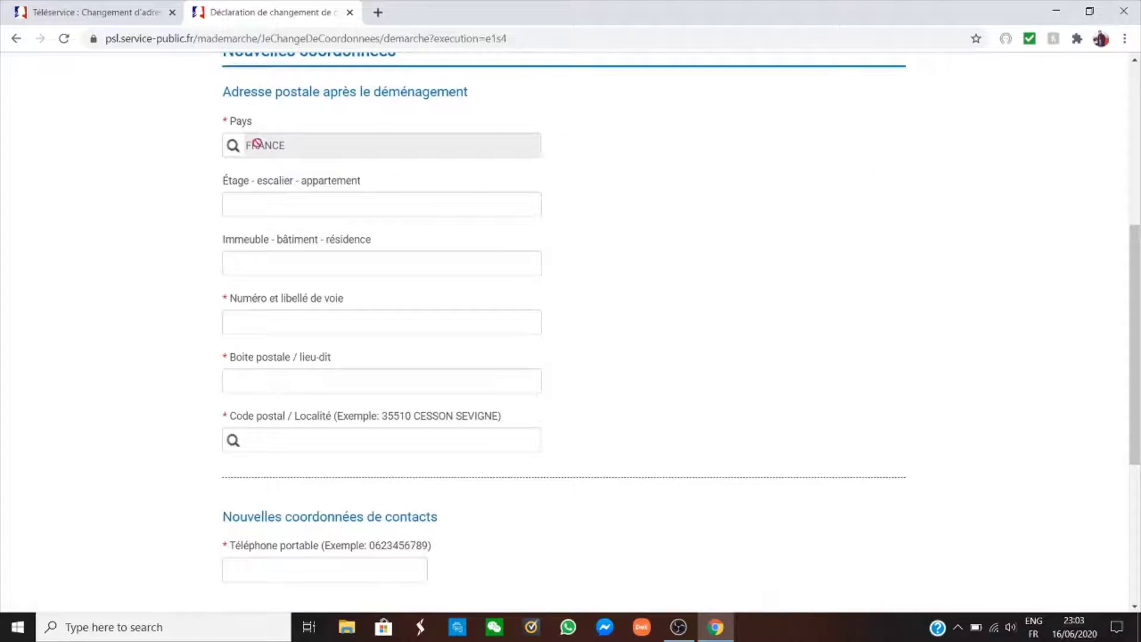
{"action": "scroll", "coordinate": [257, 143], "scroll_direction": "up", "scroll_amount": 1}
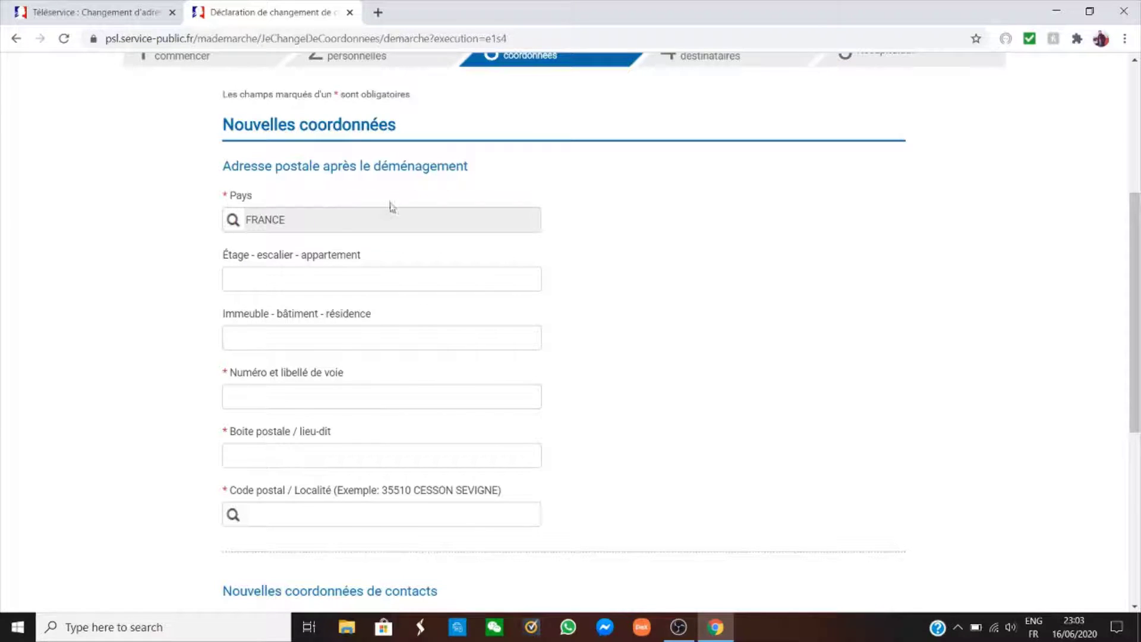
{"action": "left_click", "coordinate": [258, 280]}
{"action": "type", "text": "3"}
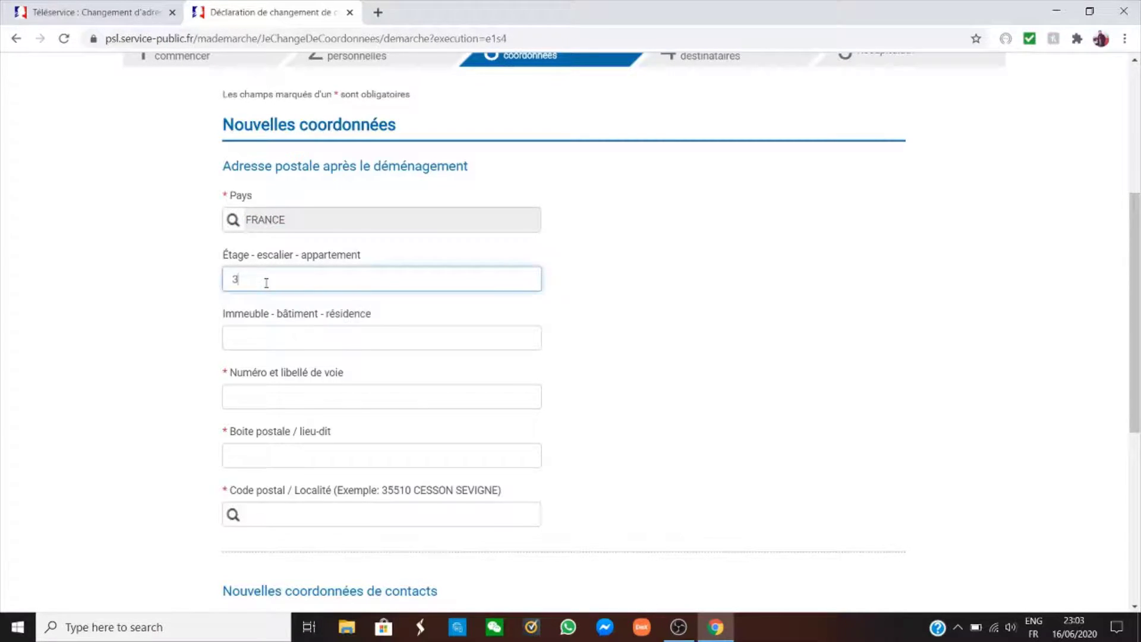
{"action": "scroll", "coordinate": [271, 314], "scroll_direction": "down", "scroll_amount": 1}
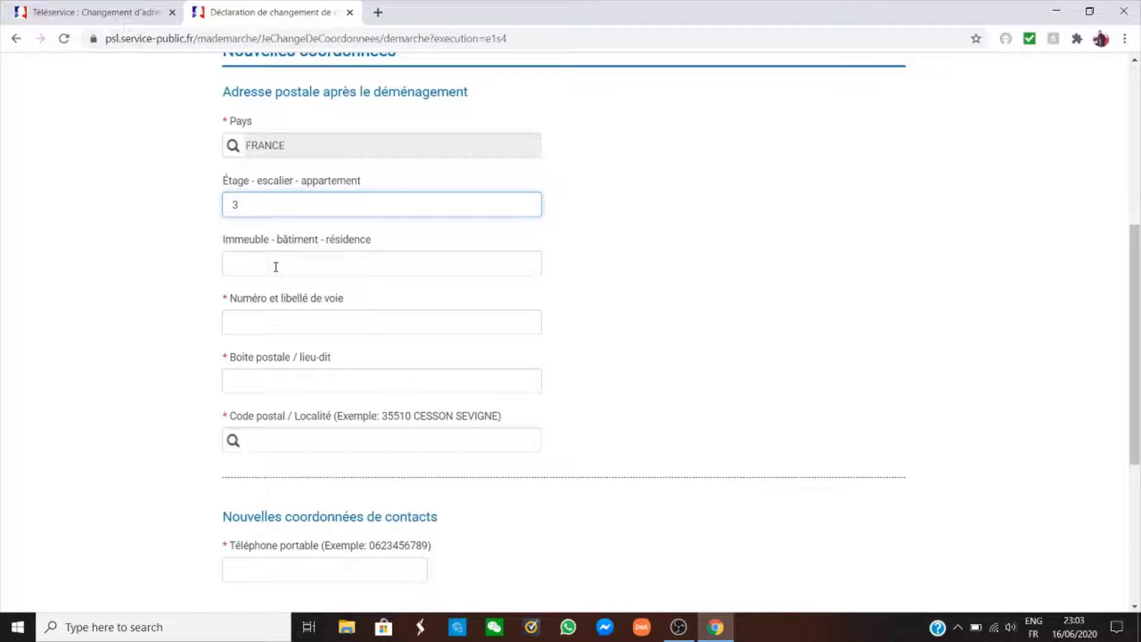
{"action": "left_click", "coordinate": [275, 267]}
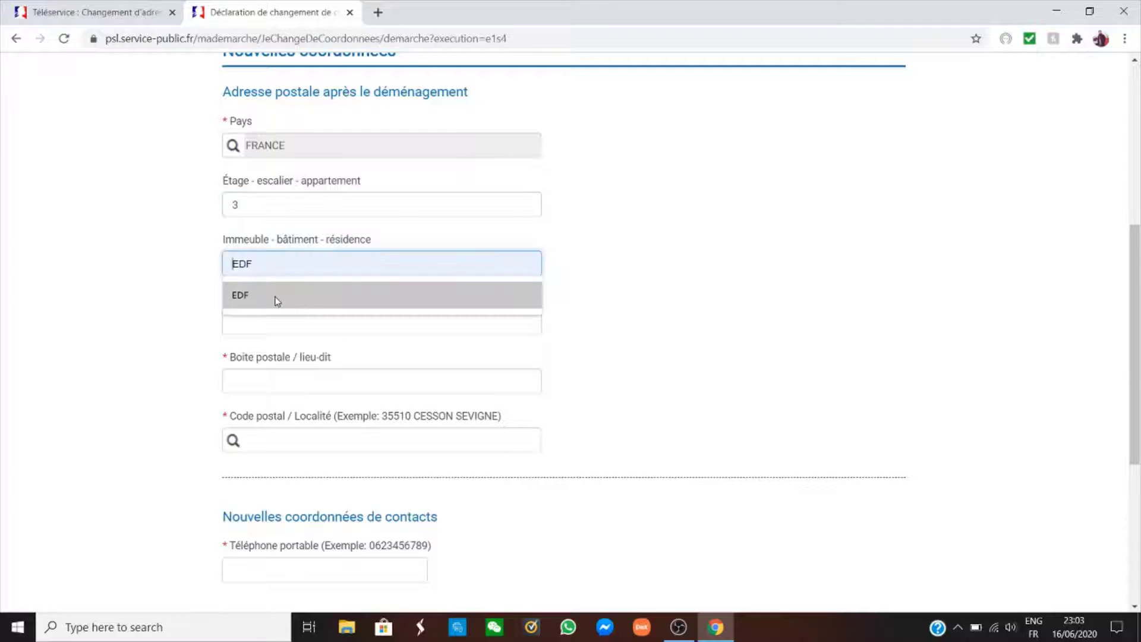
{"action": "left_click", "coordinate": [275, 296]}
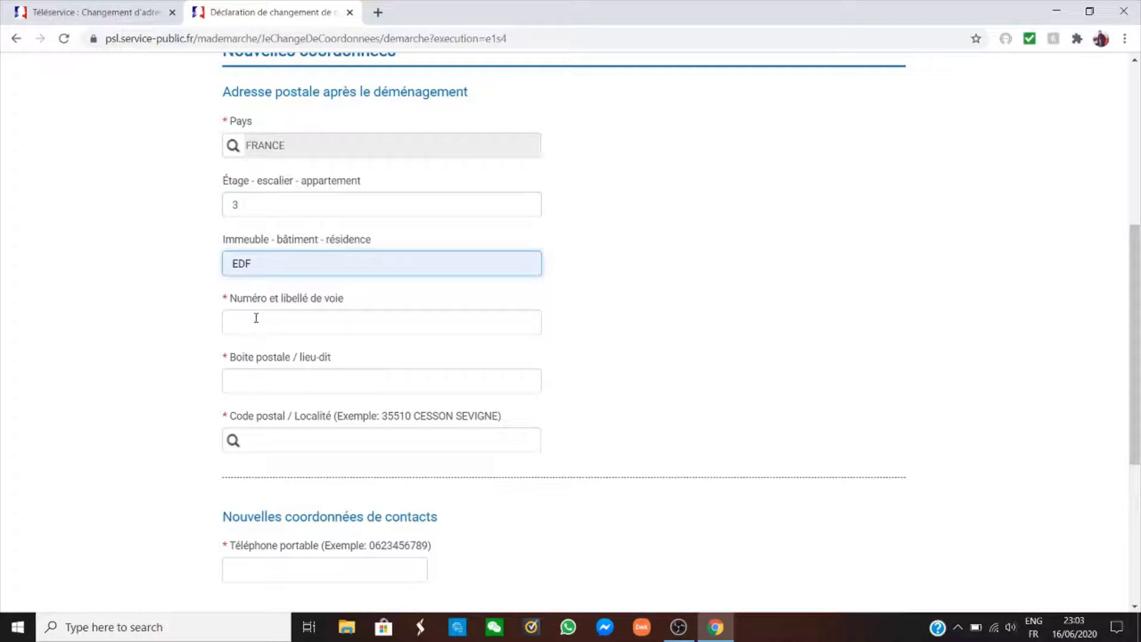
Enter the new street address and set the locality to 78000 - VERSAILLES.
{"action": "left_click", "coordinate": [305, 329]}
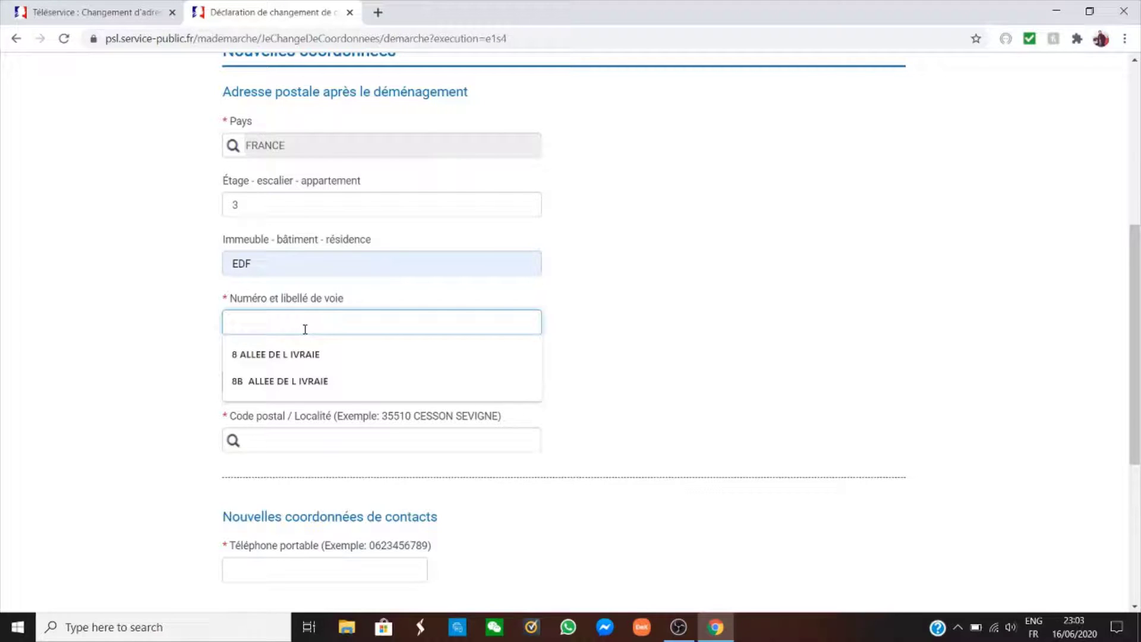
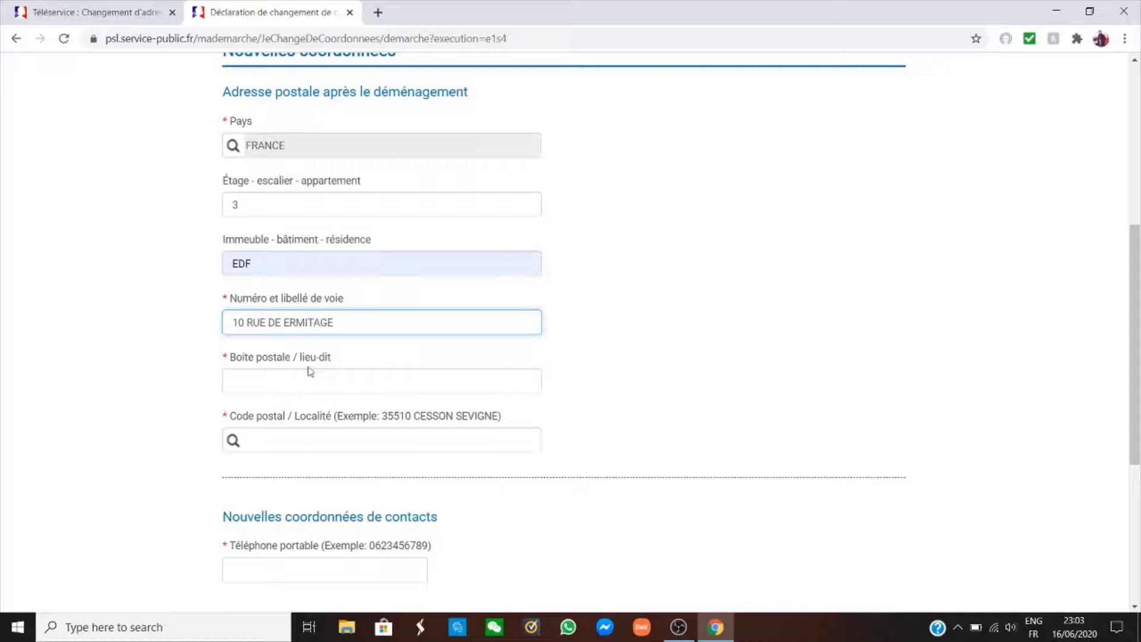
{"action": "left_click", "coordinate": [286, 381]}
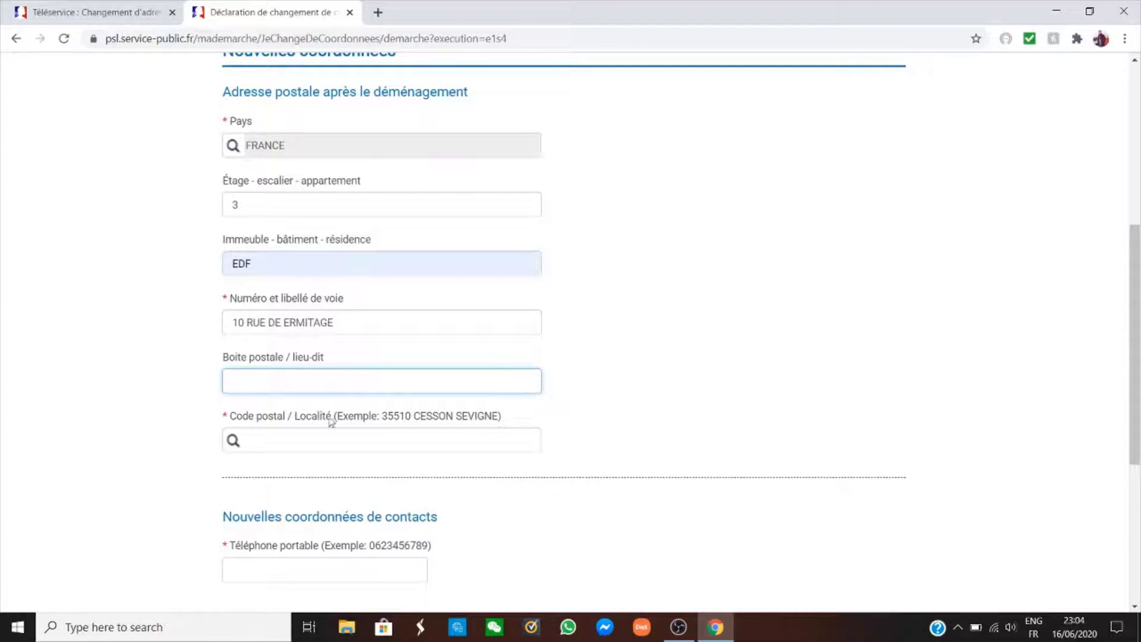
{"action": "left_click", "coordinate": [297, 437]}
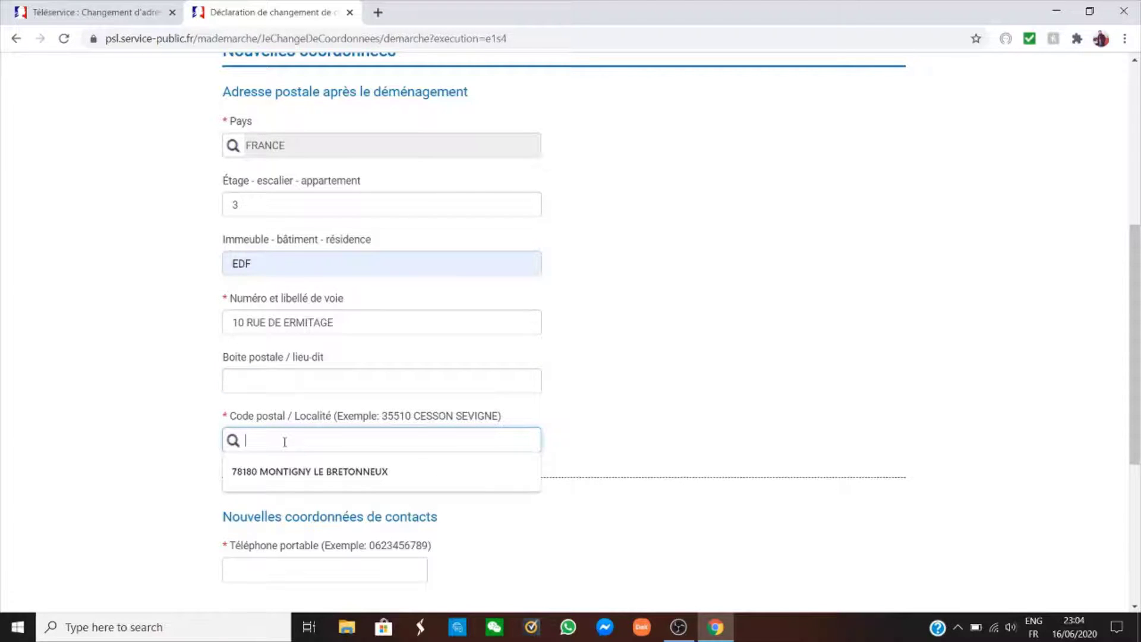
{"action": "type", "text": "78180"}
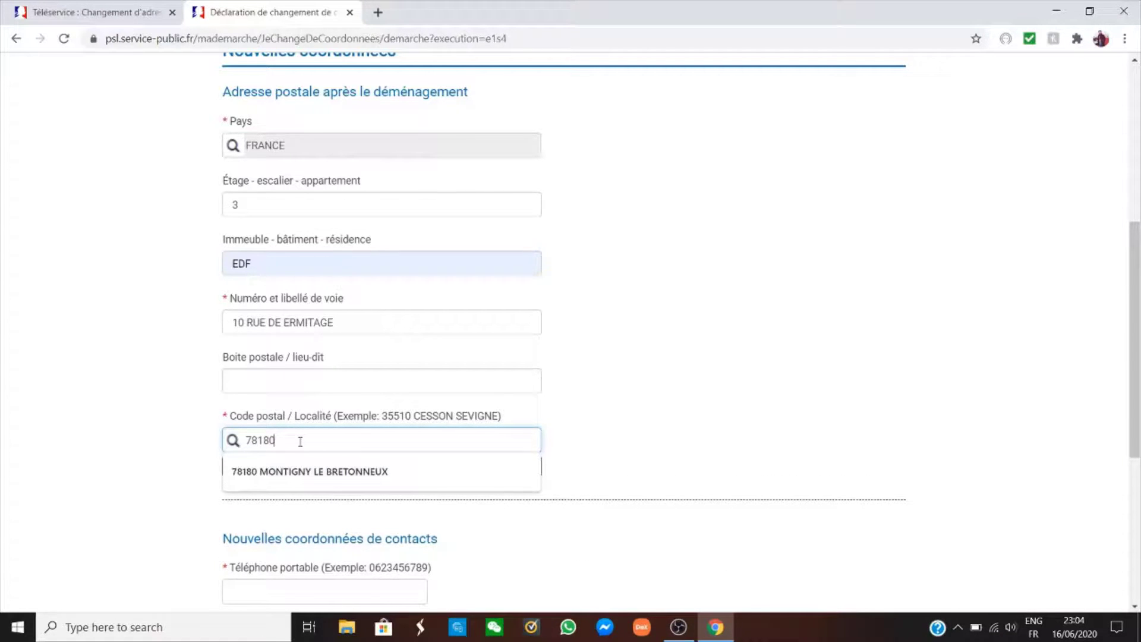
{"action": "key", "text": "BackSpace"}
{"action": "key", "text": "BackSpace"}
{"action": "key", "text": "BackSpace"}
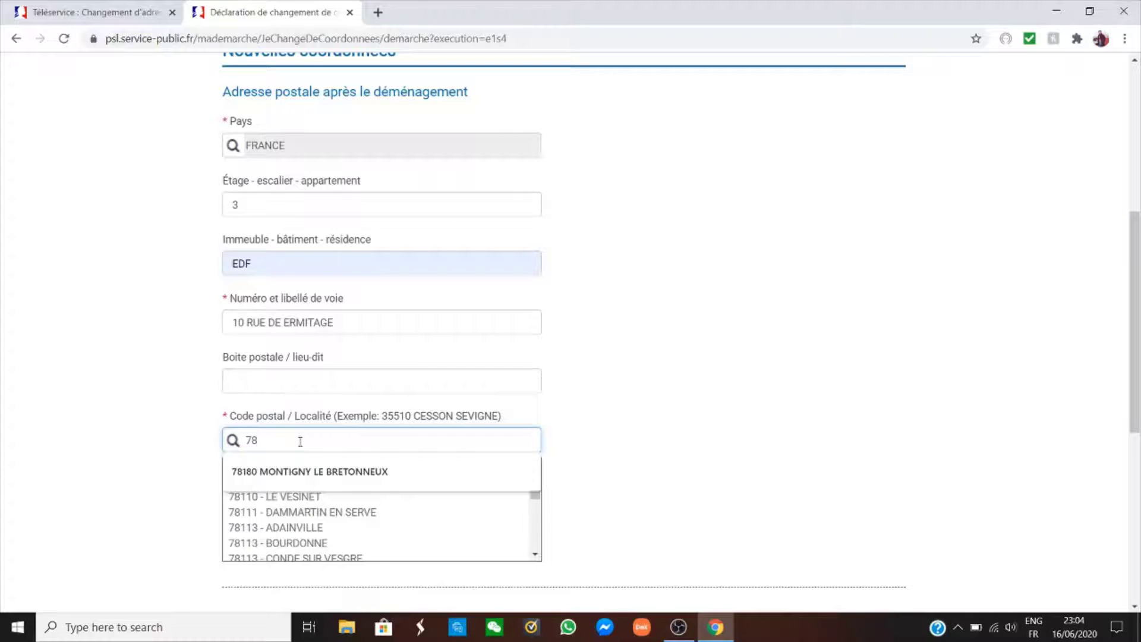
{"action": "type", "text": "000"}
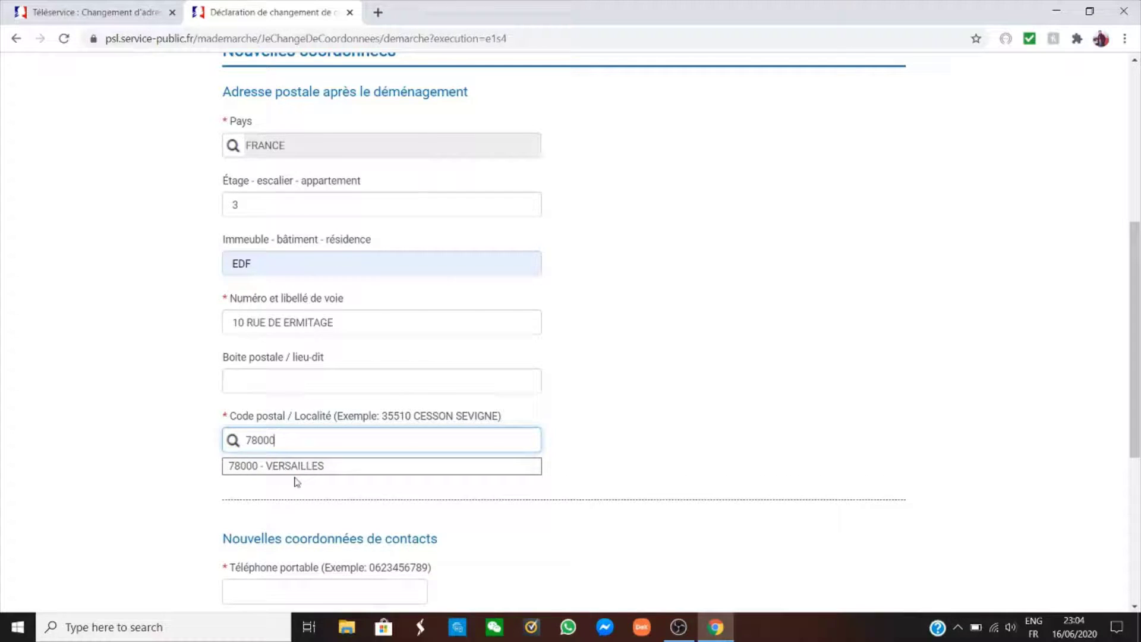
{"action": "left_click", "coordinate": [300, 466]}
Autofill the saved mobile phone number and submit with SUIVANT.
{"action": "scroll", "coordinate": [462, 533], "scroll_direction": "down", "scroll_amount": 3}
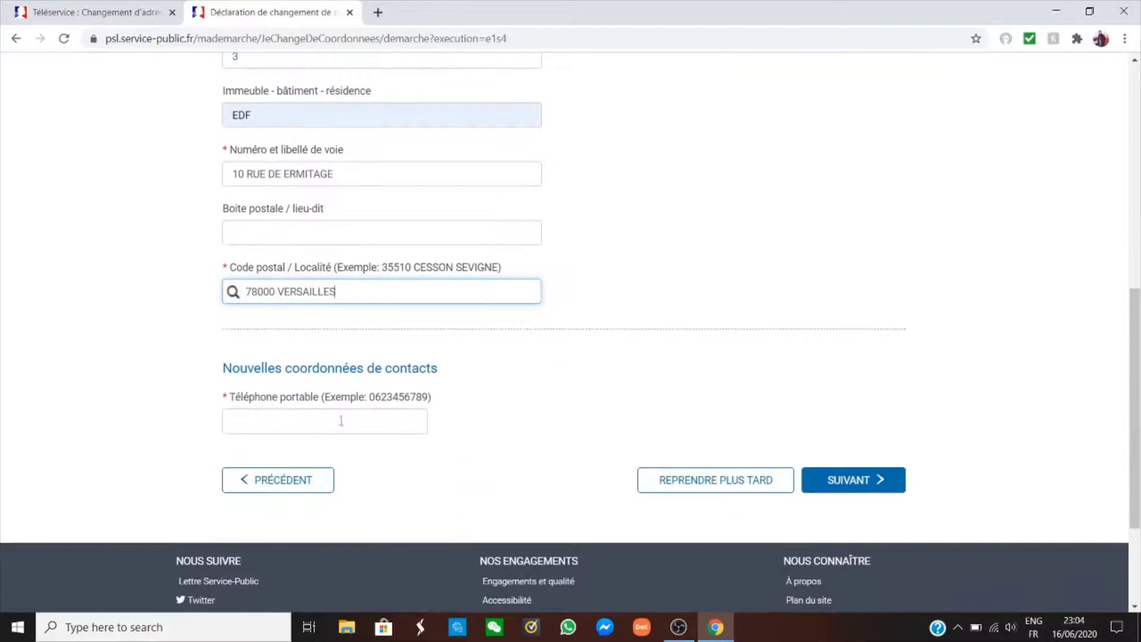
{"action": "left_click", "coordinate": [322, 415]}
{"action": "key", "text": "Down"}
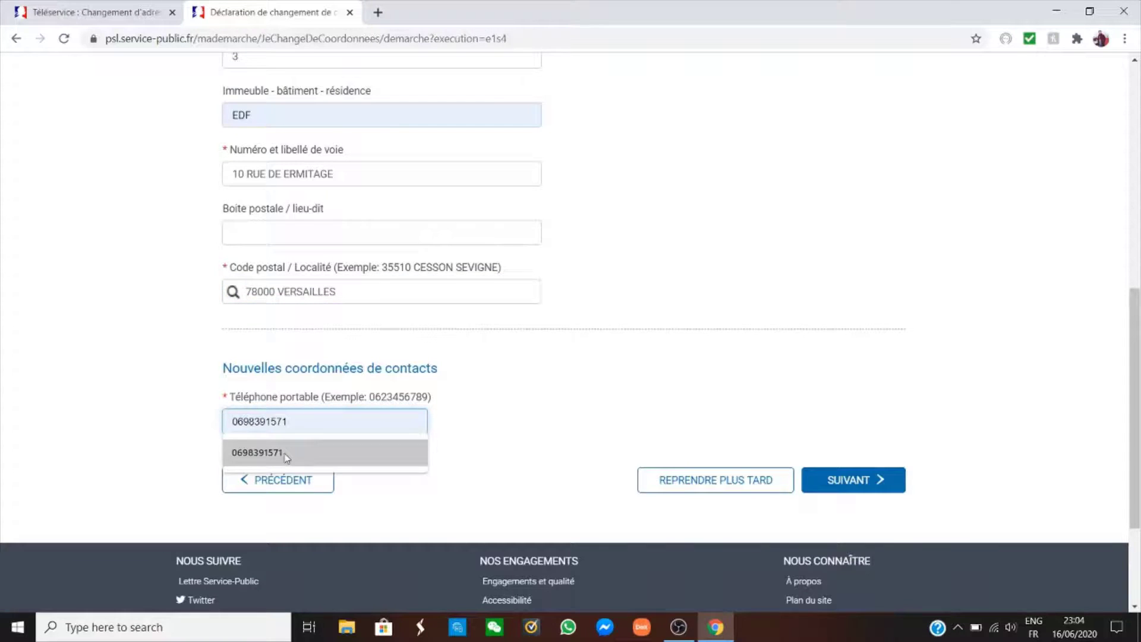
{"action": "key", "text": "Return"}
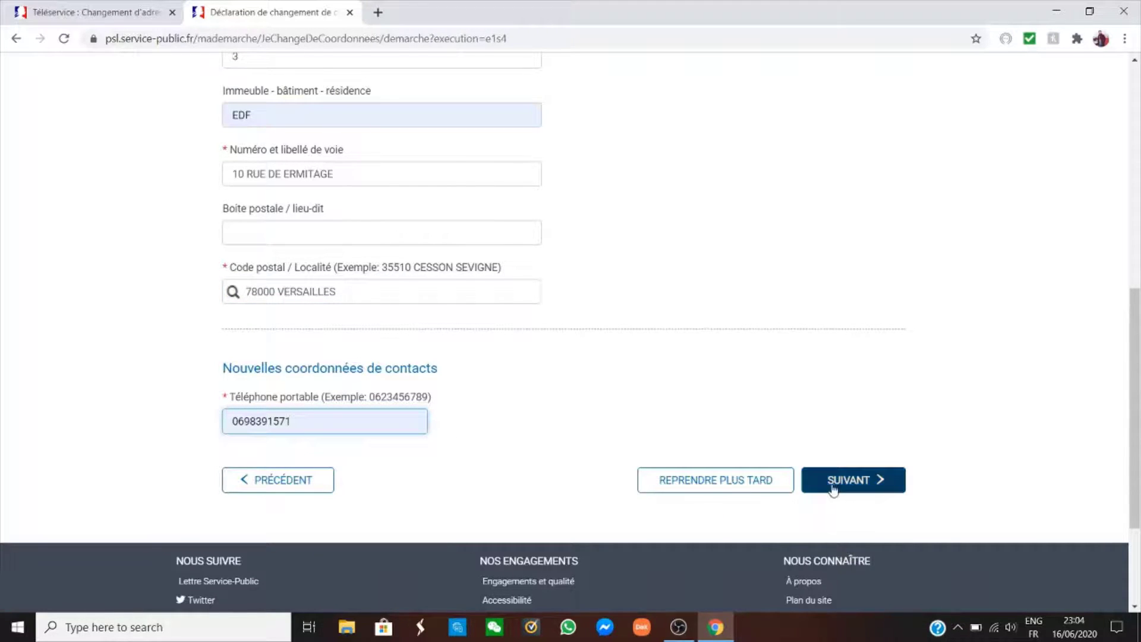
{"action": "left_click", "coordinate": [845, 480]}
Keep the first standardised address suggestion and continue with SUIVANT.
{"action": "scroll", "coordinate": [791, 500], "scroll_direction": "down", "scroll_amount": 5}
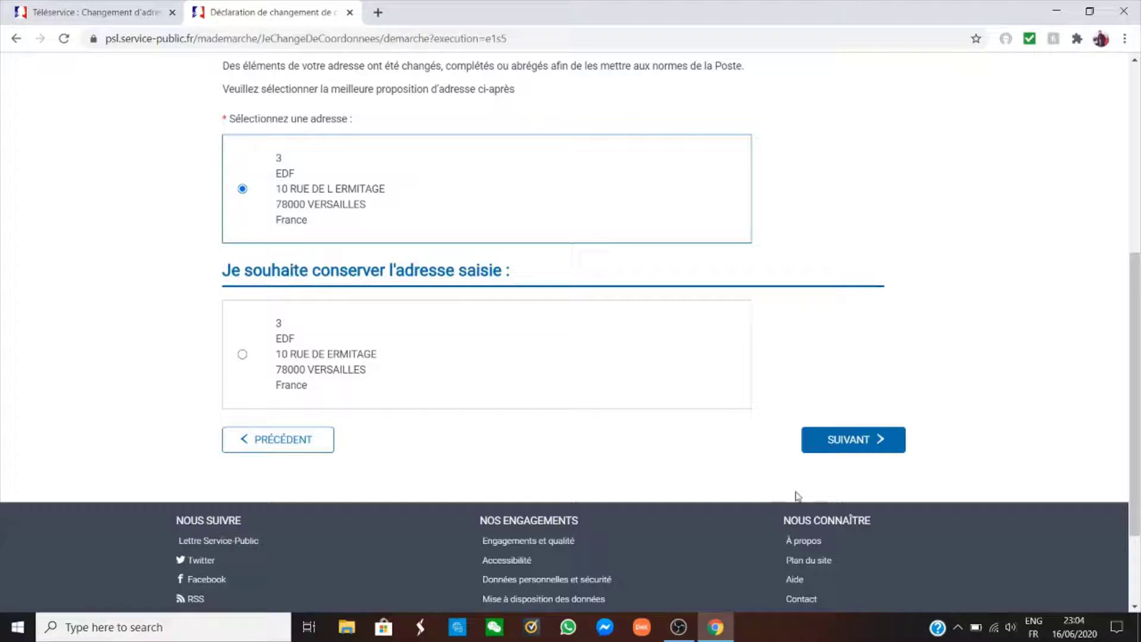
{"action": "left_click", "coordinate": [855, 440]}
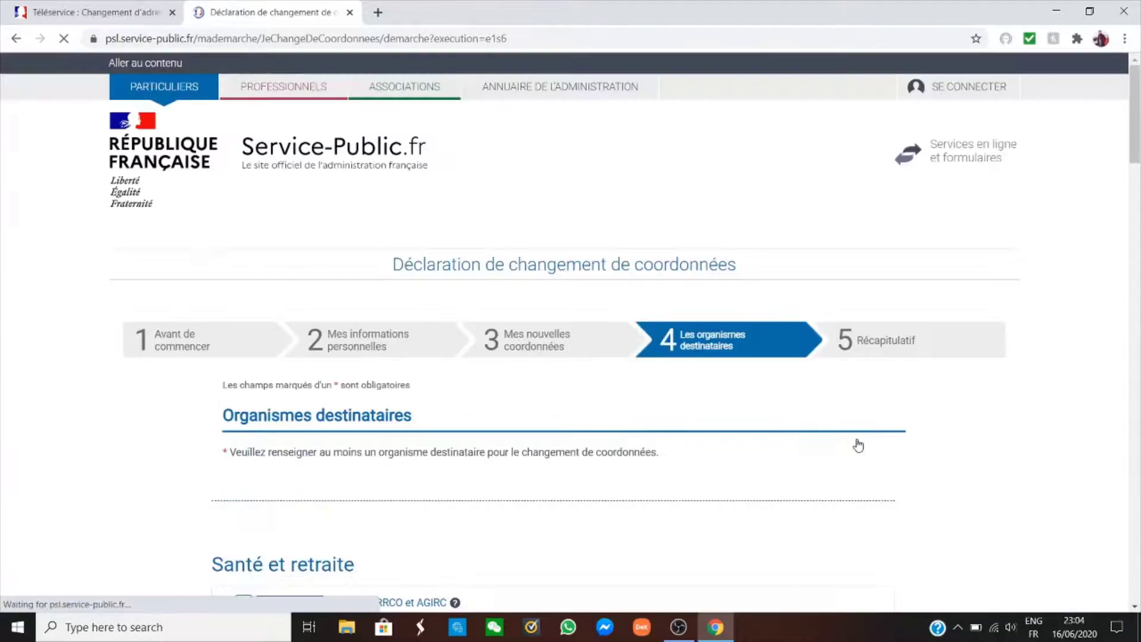
Under Santé et retraite, tick the CPAM et CGSS checkbox.
{"action": "scroll", "coordinate": [757, 301], "scroll_direction": "down", "scroll_amount": 3}
{"action": "scroll", "coordinate": [725, 377], "scroll_direction": "down", "scroll_amount": 3}
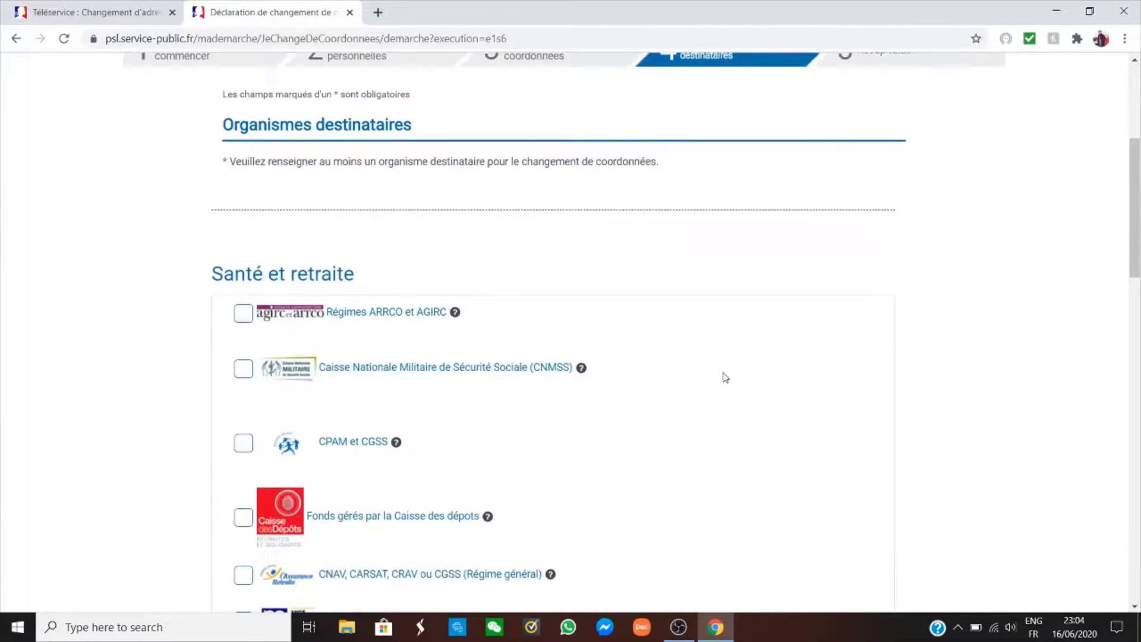
{"action": "scroll", "coordinate": [725, 377], "scroll_direction": "down", "scroll_amount": 1}
{"action": "scroll", "coordinate": [726, 378], "scroll_direction": "up", "scroll_amount": 1}
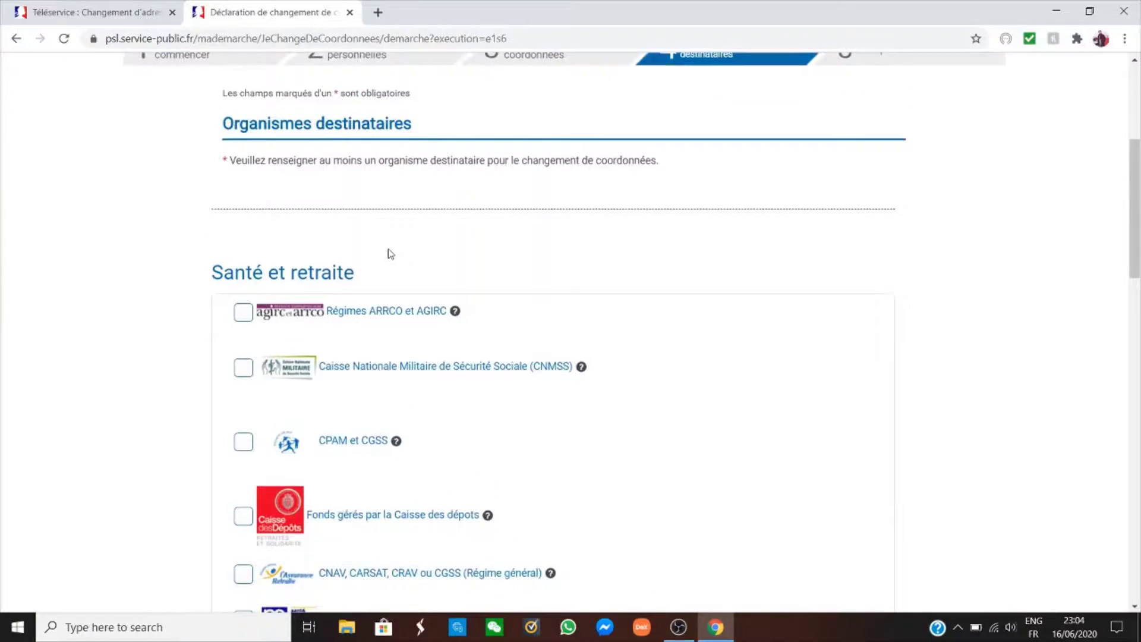
{"action": "scroll", "coordinate": [387, 252], "scroll_direction": "down", "scroll_amount": 1}
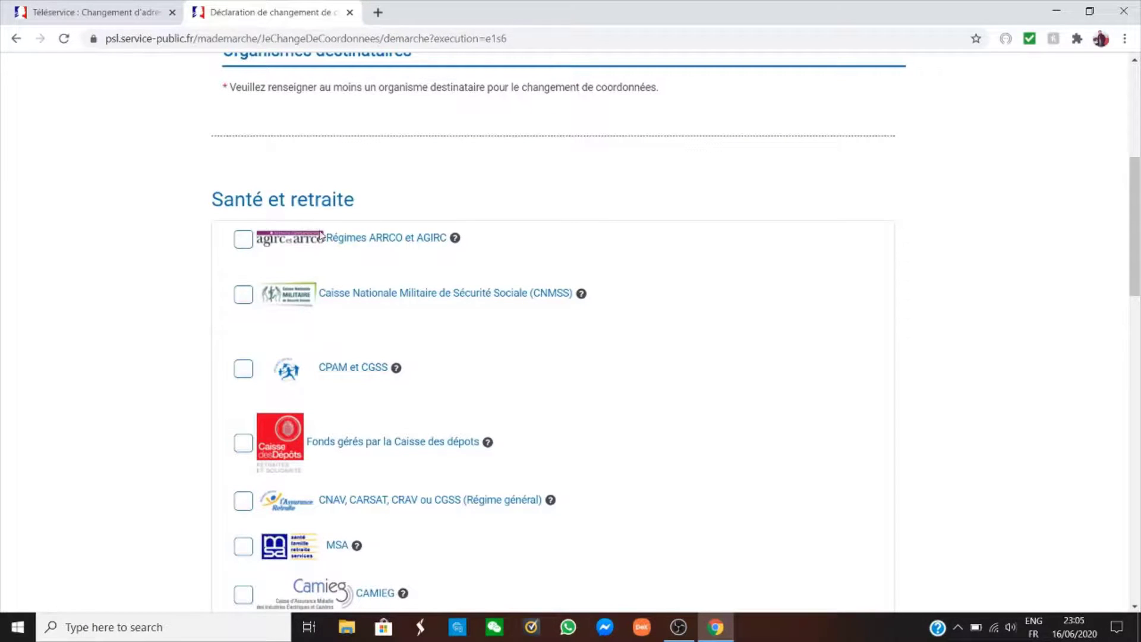
{"action": "scroll", "coordinate": [325, 147], "scroll_direction": "down", "scroll_amount": 1}
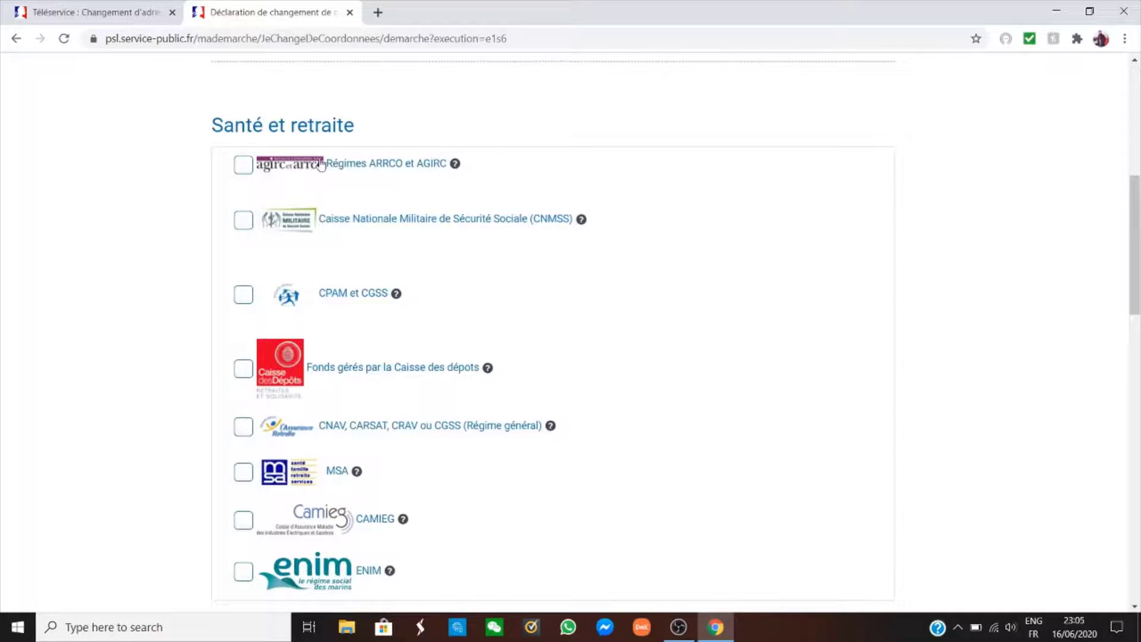
{"action": "scroll", "coordinate": [416, 261], "scroll_direction": "down", "scroll_amount": 1}
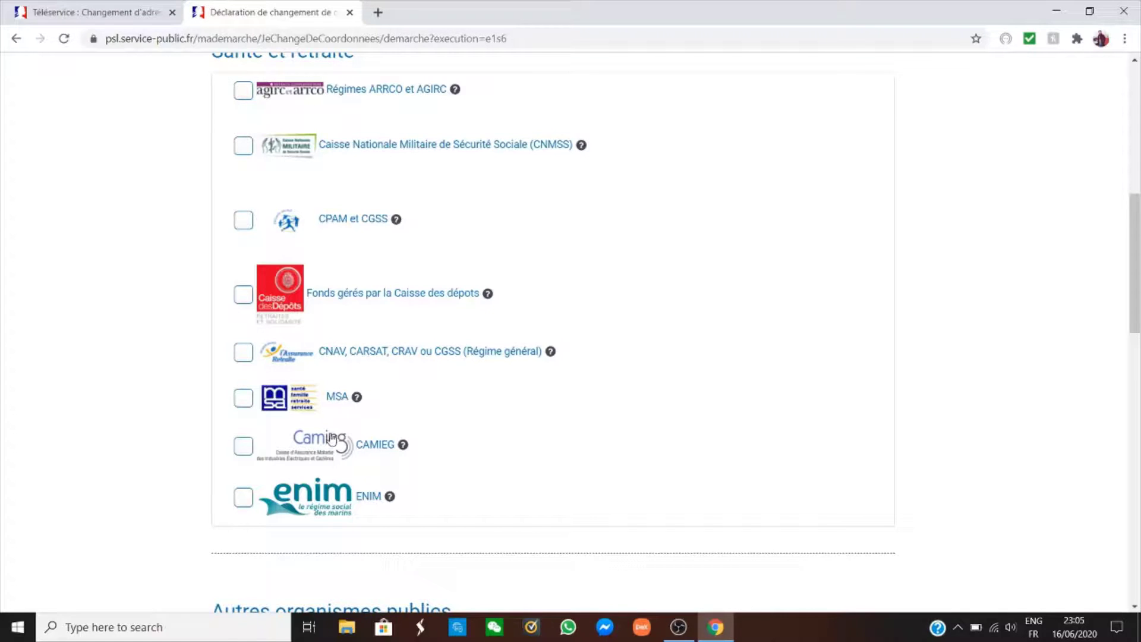
{"action": "scroll", "coordinate": [339, 297], "scroll_direction": "up", "scroll_amount": 1}
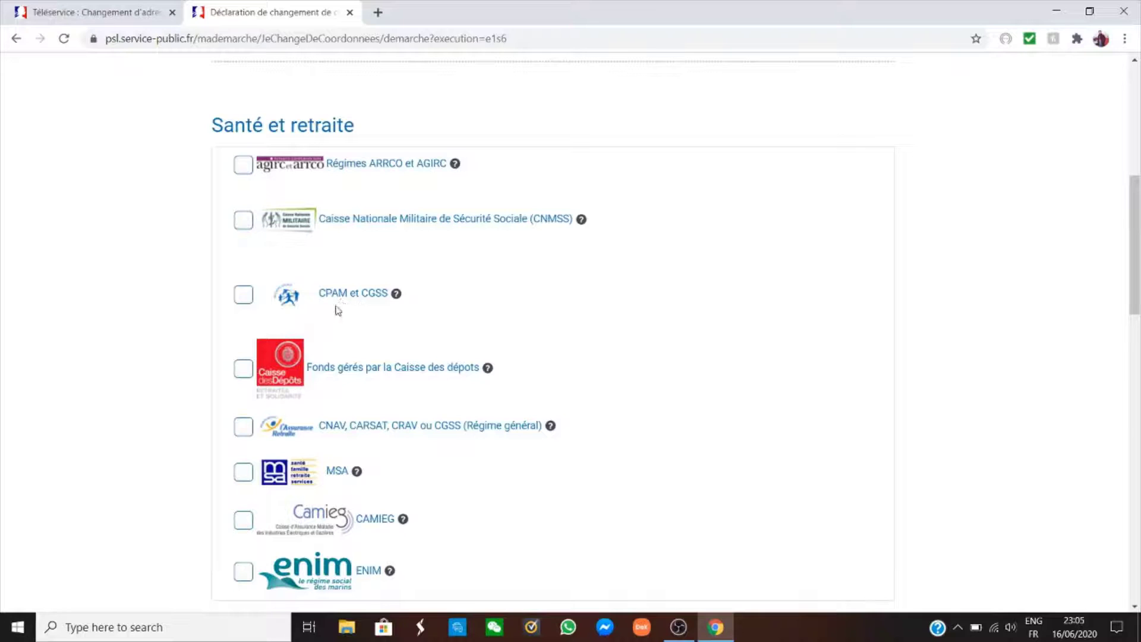
{"action": "left_click", "coordinate": [243, 300]}
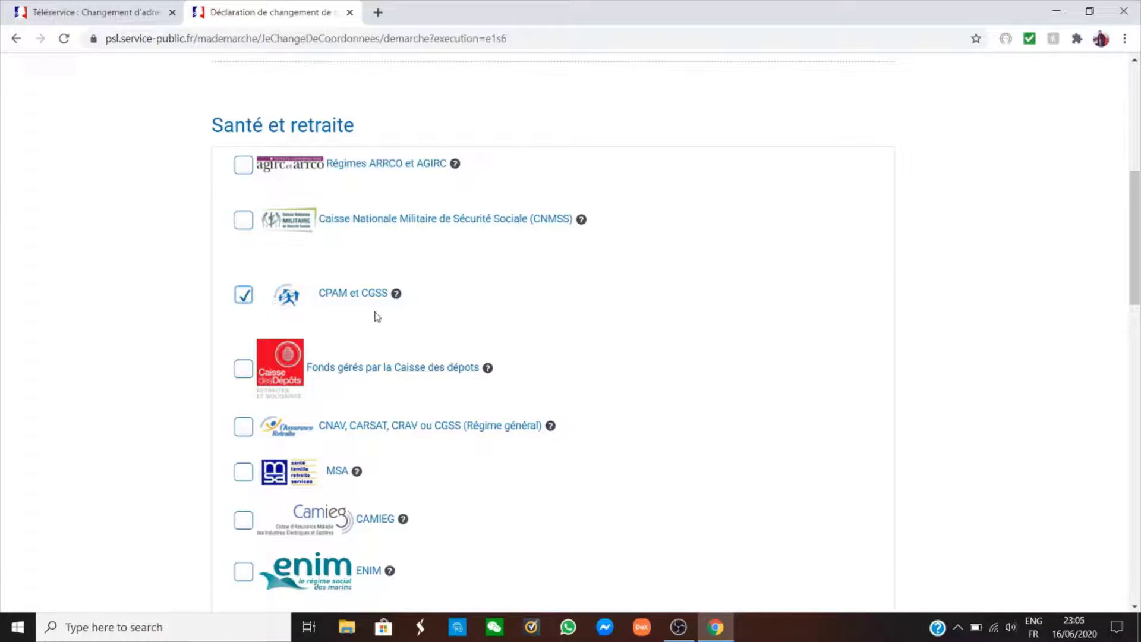
Keep CPAM et CGSS ticked and show the help on finding the social security number.
{"action": "left_click", "coordinate": [244, 300]}
{"action": "left_click", "coordinate": [243, 300]}
{"action": "scroll", "coordinate": [288, 319], "scroll_direction": "down", "scroll_amount": 4}
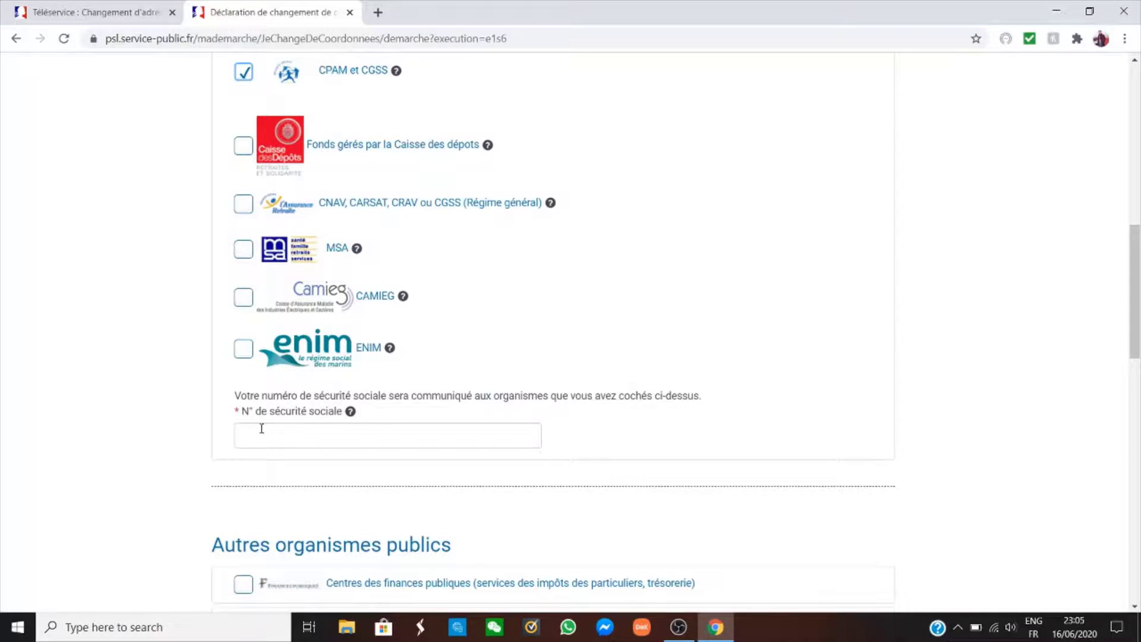
{"action": "left_click", "coordinate": [350, 412]}
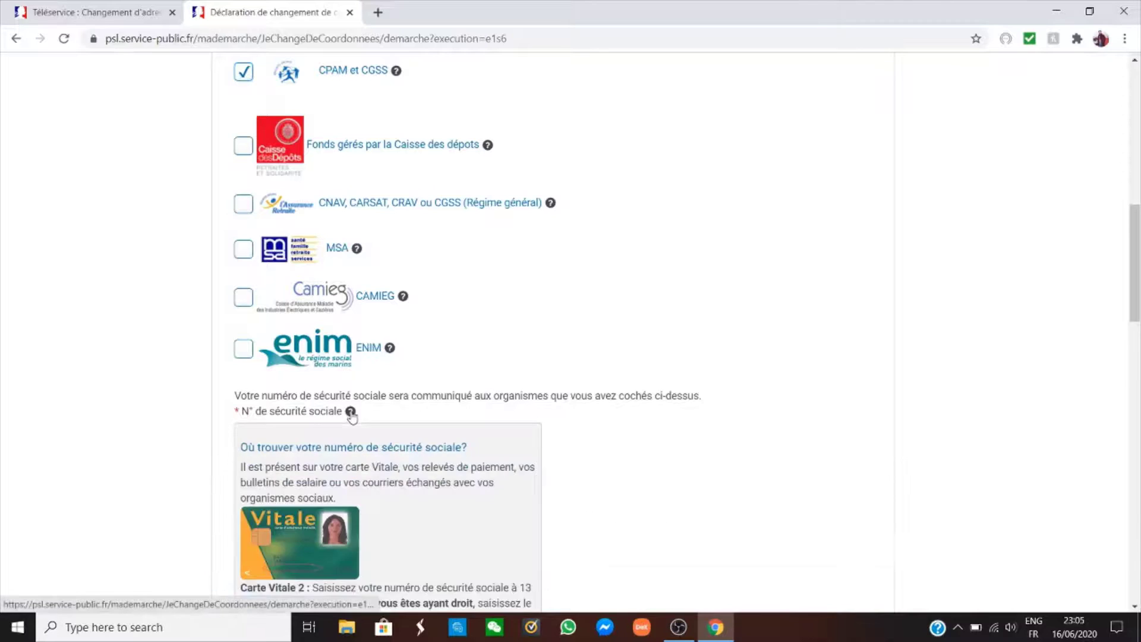
{"action": "scroll", "coordinate": [350, 416], "scroll_direction": "down", "scroll_amount": 4}
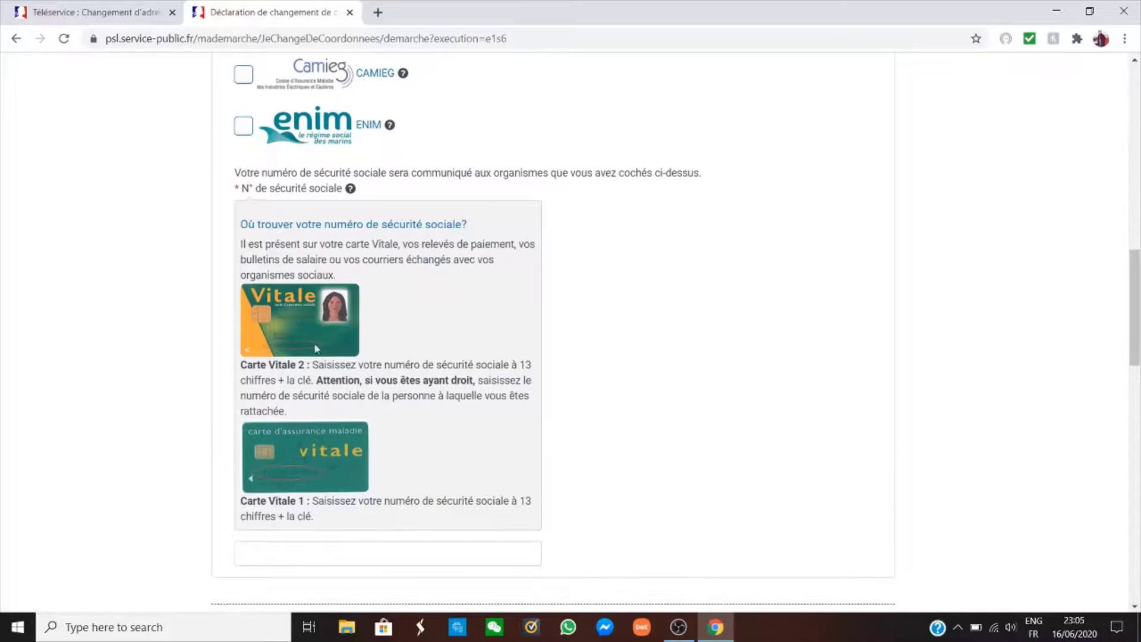
{"action": "scroll", "coordinate": [350, 377], "scroll_direction": "down", "scroll_amount": 3}
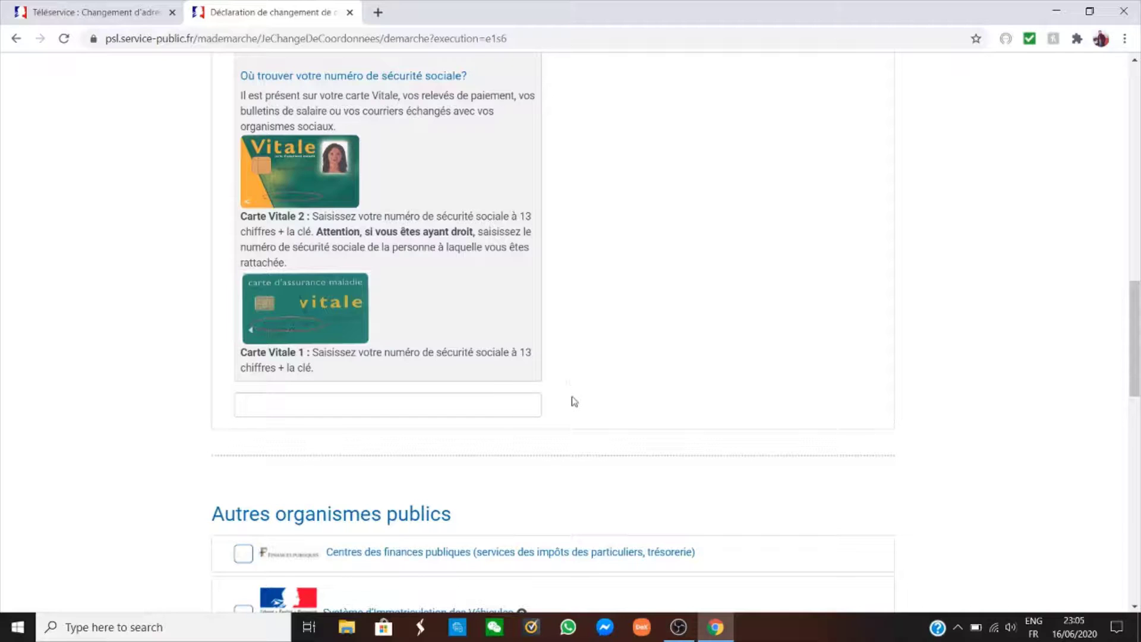
Leave the social security number empty and untick CPAM et CGSS.
{"action": "left_click", "coordinate": [504, 406]}
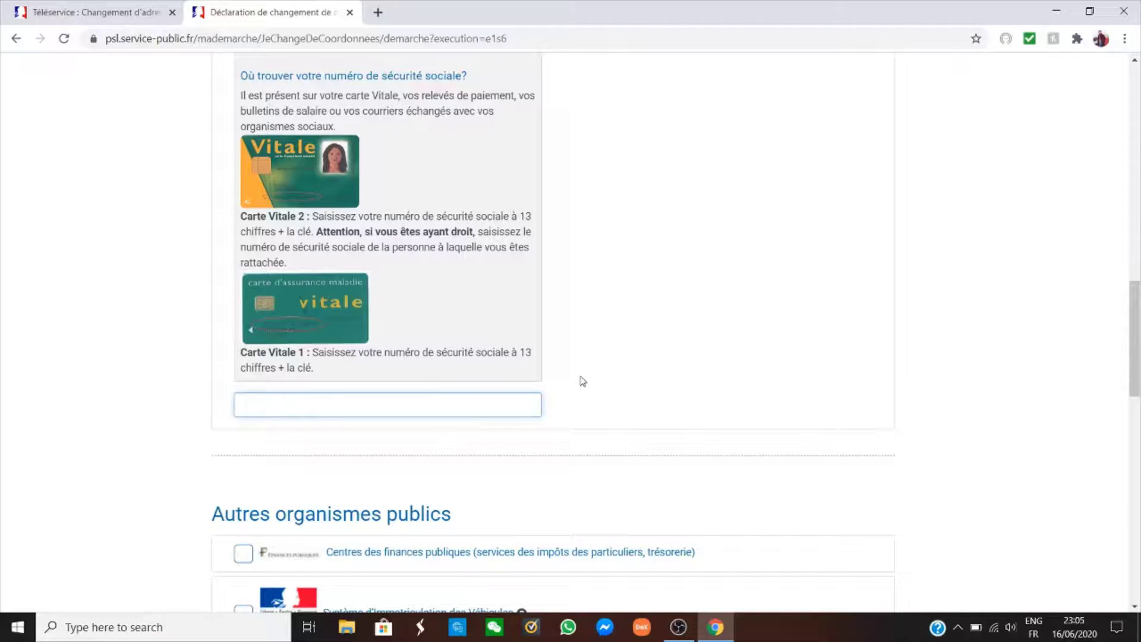
{"action": "left_click", "coordinate": [594, 359]}
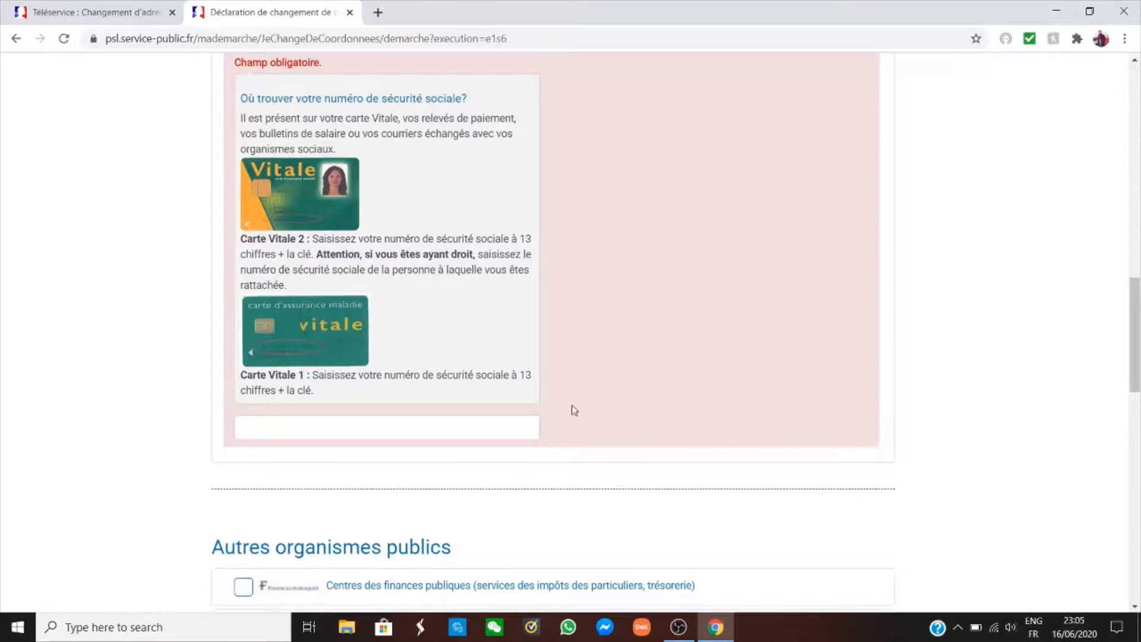
{"action": "scroll", "coordinate": [572, 410], "scroll_direction": "down", "scroll_amount": 2}
{"action": "scroll", "coordinate": [508, 351], "scroll_direction": "down", "scroll_amount": 1}
{"action": "scroll", "coordinate": [510, 355], "scroll_direction": "up", "scroll_amount": 12}
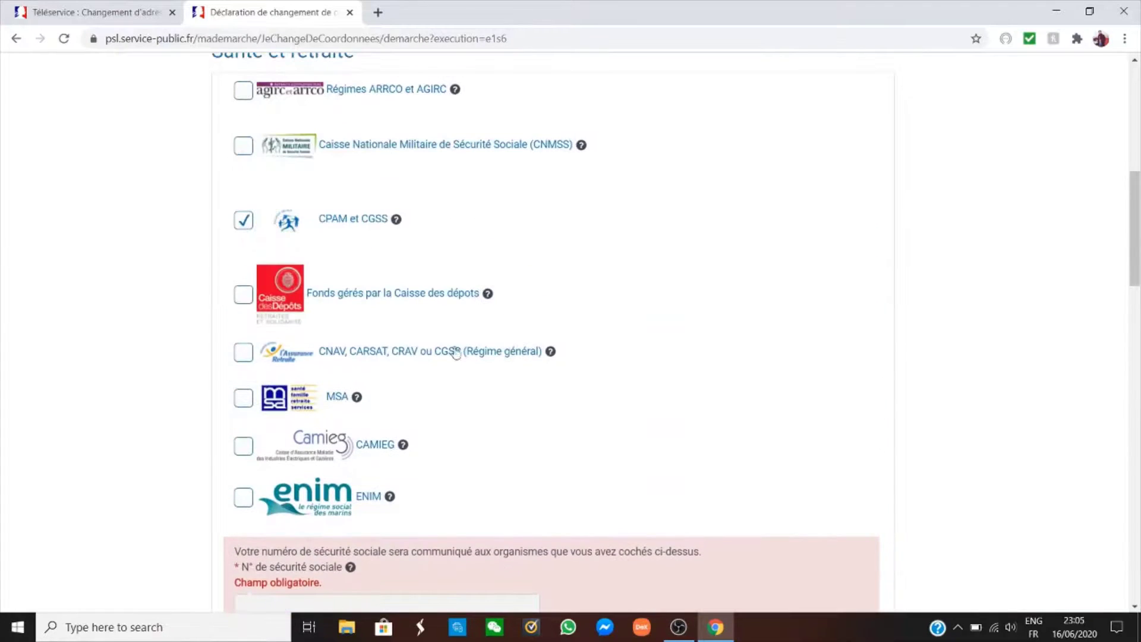
{"action": "left_click", "coordinate": [244, 220]}
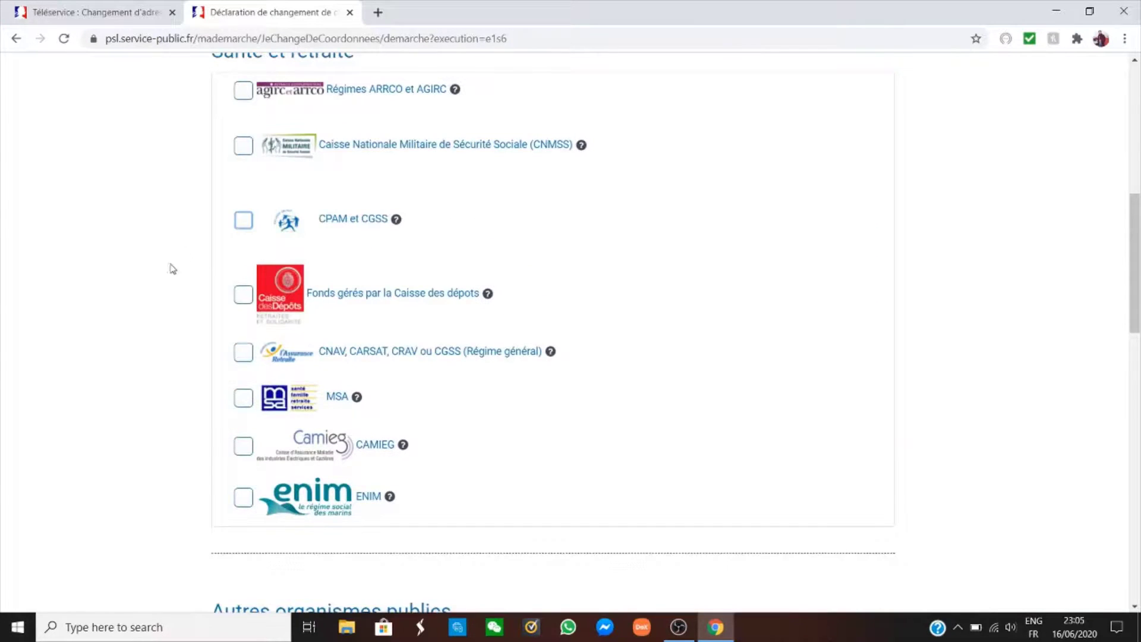
Tick Centres des finances publiques and show the help on finding the fiscal number.
{"action": "scroll", "coordinate": [171, 268], "scroll_direction": "down", "scroll_amount": 3}
{"action": "scroll", "coordinate": [171, 273], "scroll_direction": "down", "scroll_amount": 3}
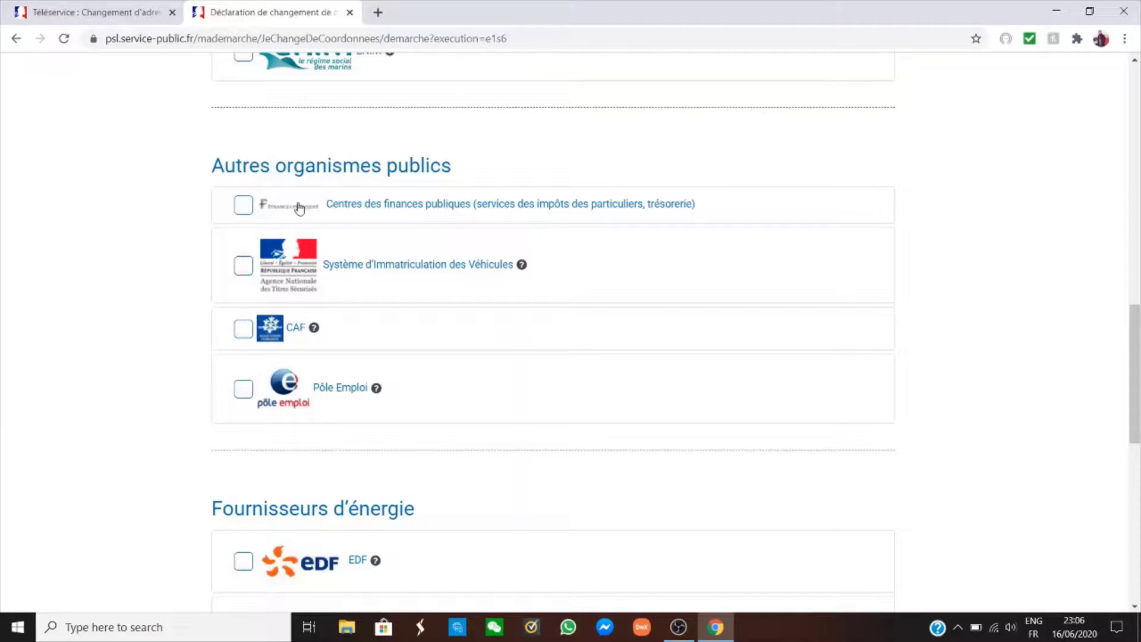
{"action": "left_click", "coordinate": [243, 208]}
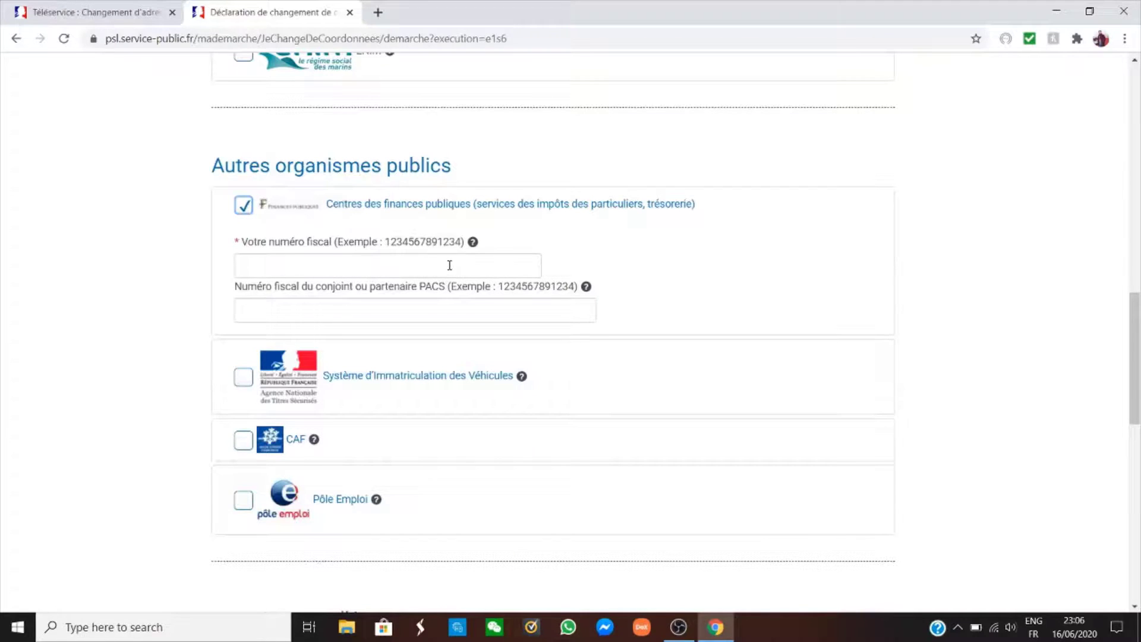
{"action": "left_click", "coordinate": [472, 242]}
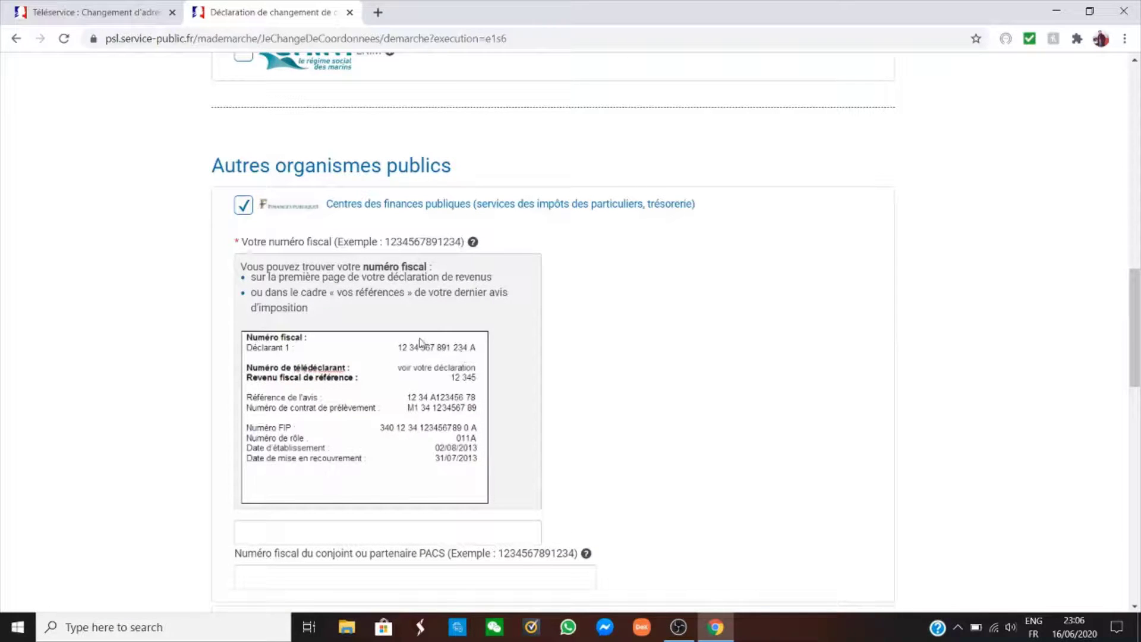
Untick Centres des finances publiques so the fiscal number field disappears.
{"action": "scroll", "coordinate": [495, 339], "scroll_direction": "down", "scroll_amount": 2}
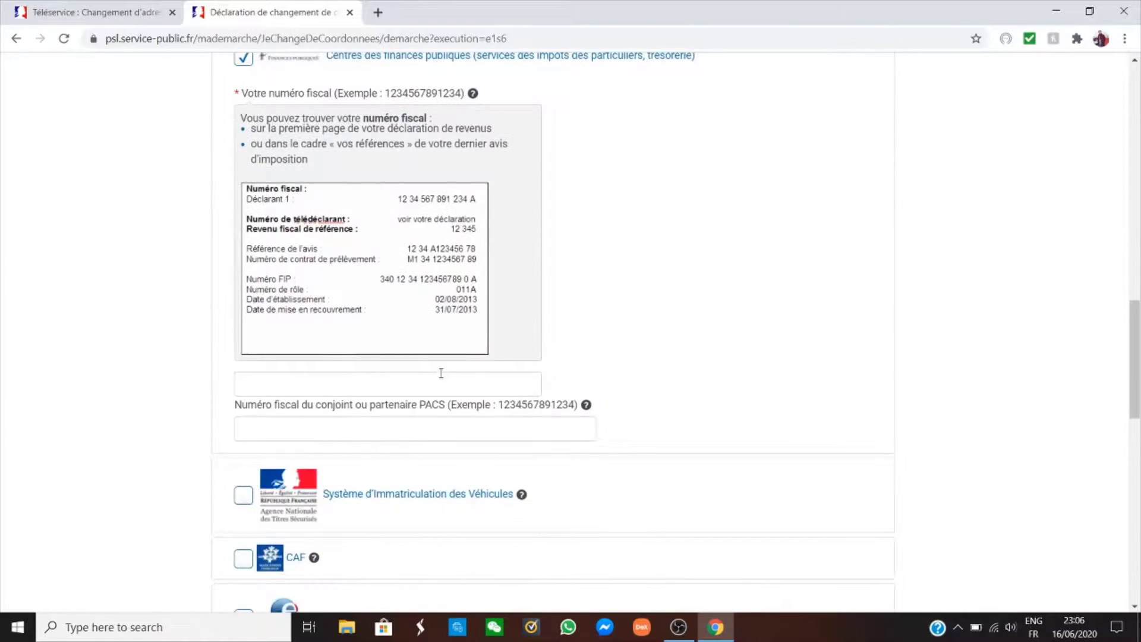
{"action": "scroll", "coordinate": [441, 373], "scroll_direction": "down", "scroll_amount": 2}
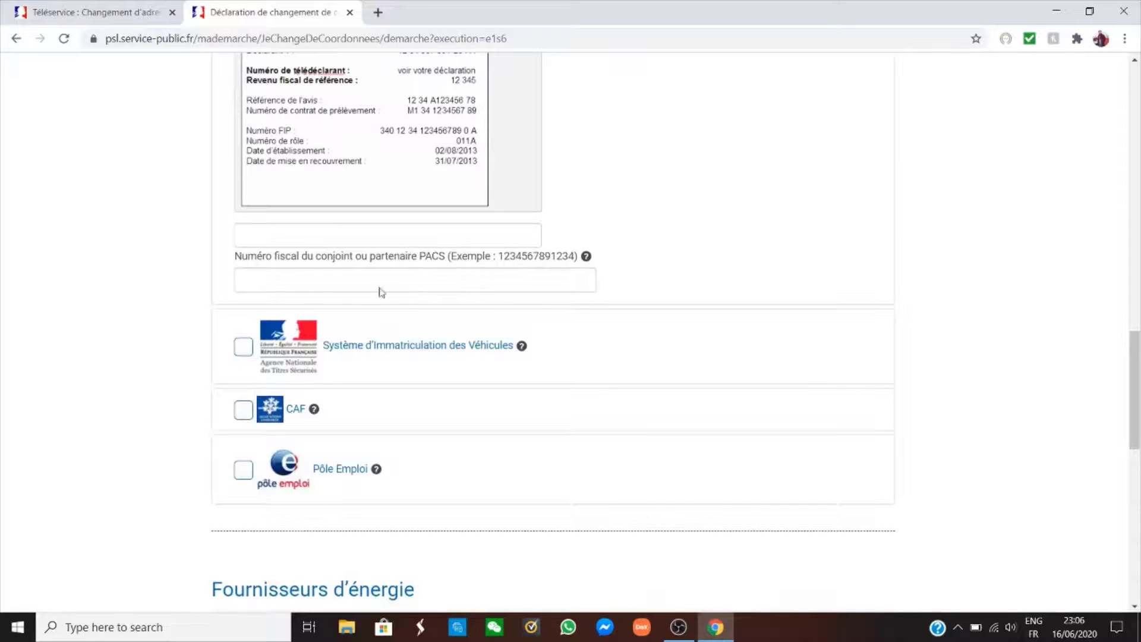
{"action": "scroll", "coordinate": [372, 298], "scroll_direction": "down", "scroll_amount": 1}
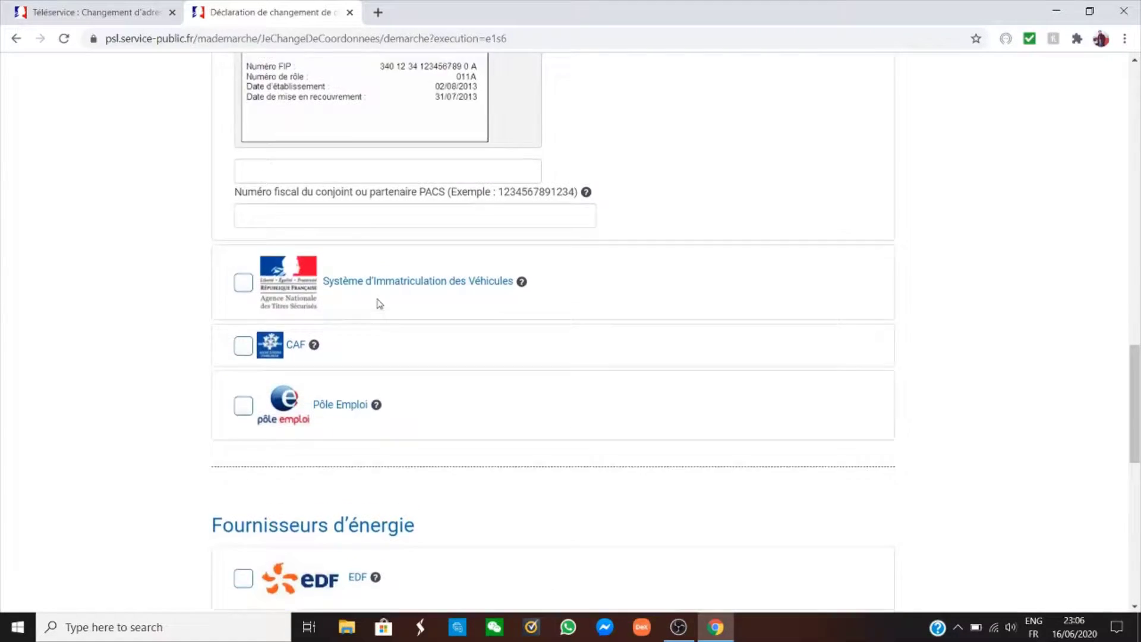
{"action": "scroll", "coordinate": [377, 303], "scroll_direction": "up", "scroll_amount": 3}
{"action": "scroll", "coordinate": [370, 301], "scroll_direction": "up", "scroll_amount": 2}
{"action": "left_click", "coordinate": [242, 202]}
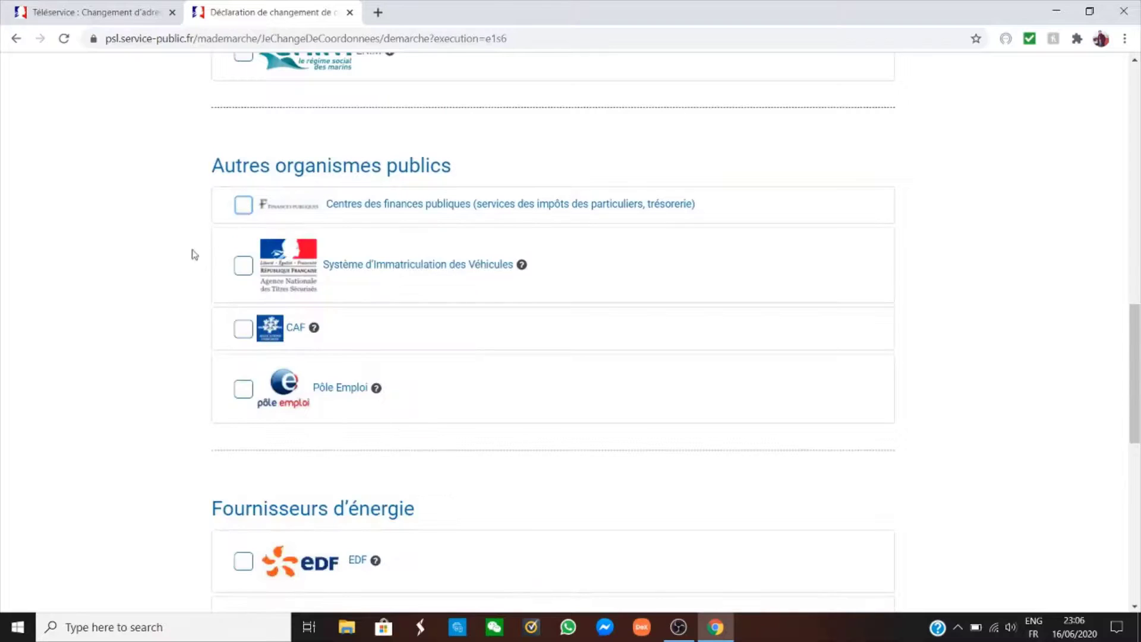
Tick CAF and accept the suggested allocataire number.
{"action": "scroll", "coordinate": [191, 252], "scroll_direction": "down", "scroll_amount": 2}
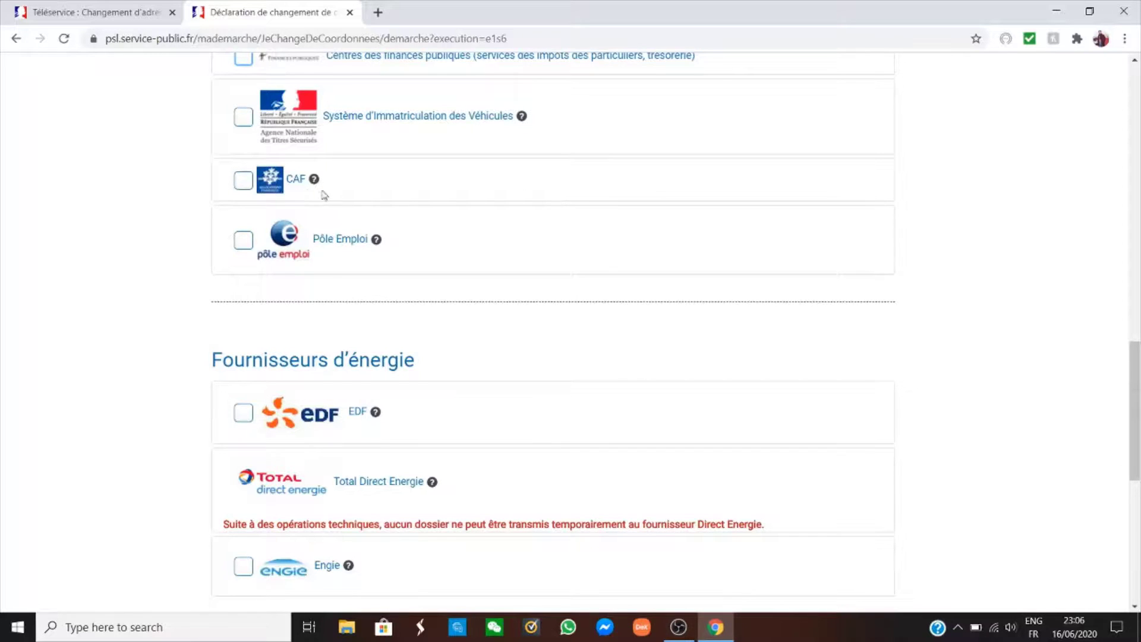
{"action": "left_click", "coordinate": [243, 182]}
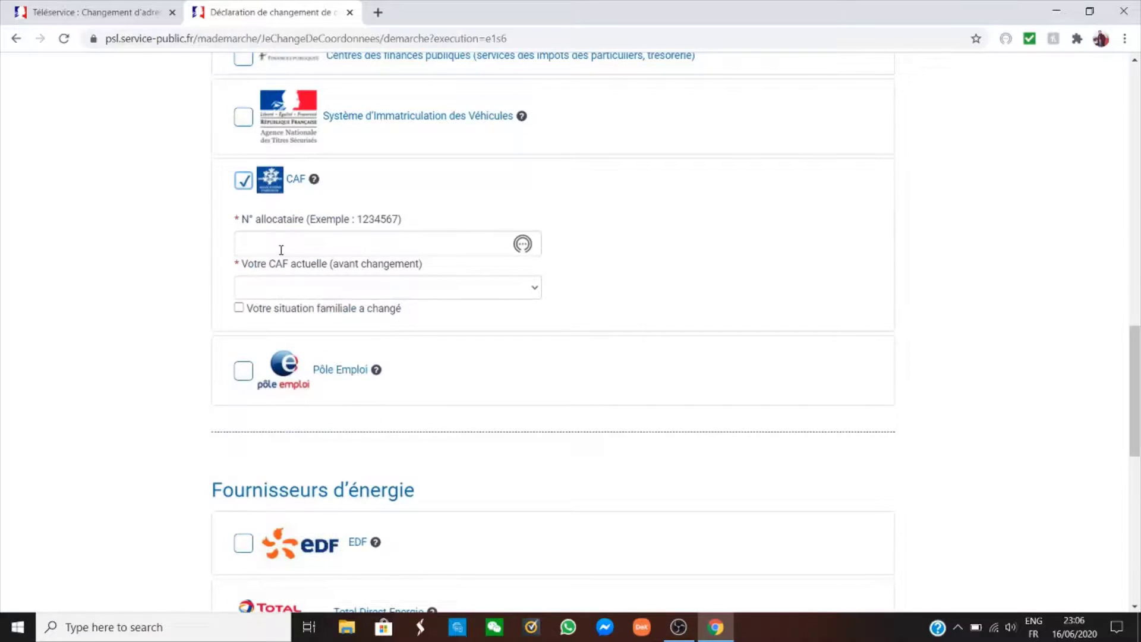
{"action": "left_click", "coordinate": [313, 236]}
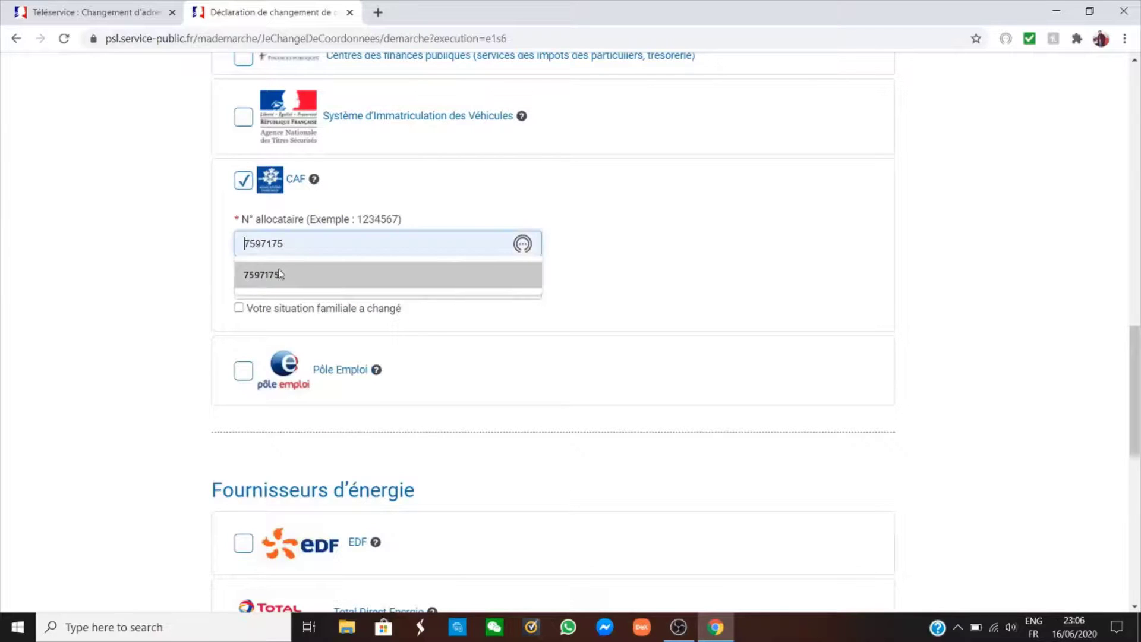
{"action": "left_click", "coordinate": [286, 268]}
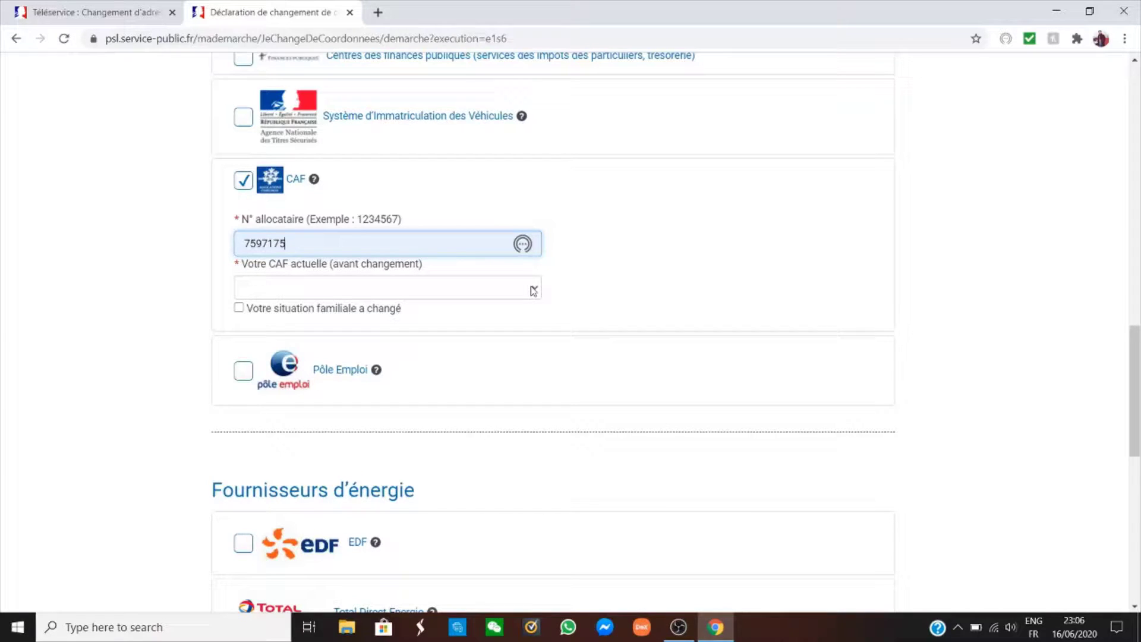
Choose CAF DES YVELINES as current CAF and mark the family situation as changed.
{"action": "left_click", "coordinate": [533, 290]}
{"action": "scroll", "coordinate": [408, 387], "scroll_direction": "down", "scroll_amount": 12}
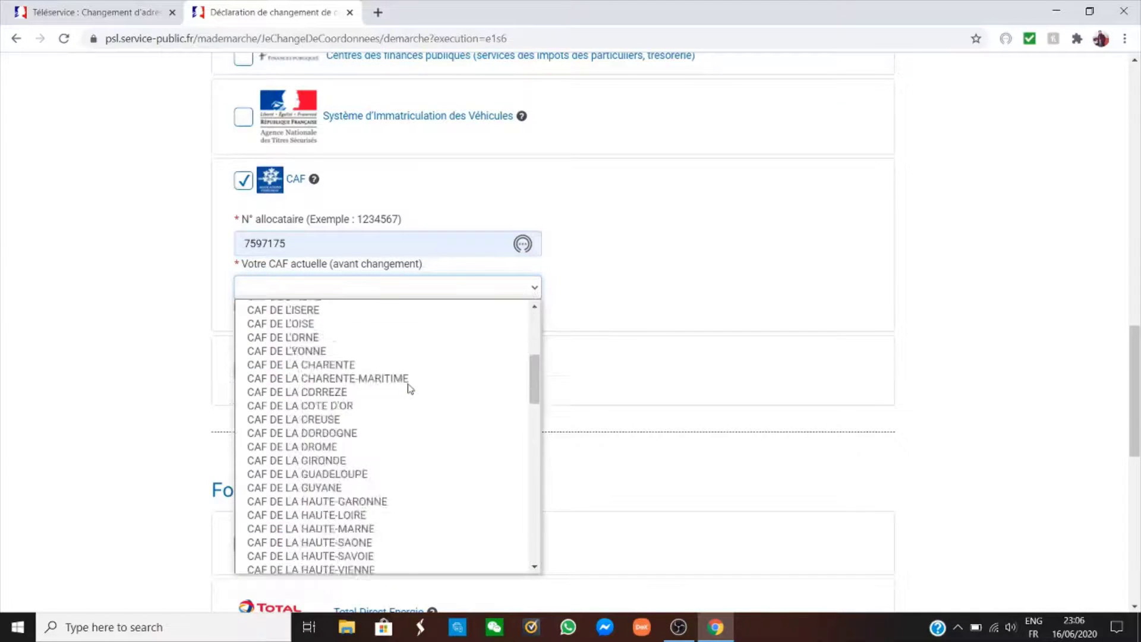
{"action": "scroll", "coordinate": [383, 404], "scroll_direction": "down", "scroll_amount": 10}
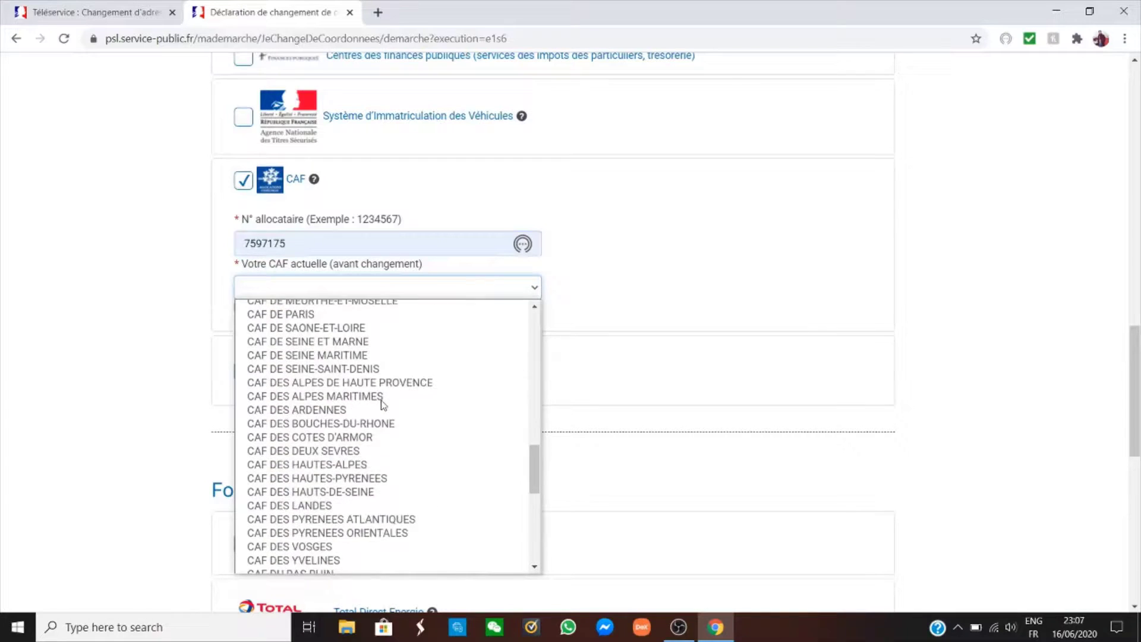
{"action": "scroll", "coordinate": [382, 428], "scroll_direction": "up", "scroll_amount": 4}
{"action": "scroll", "coordinate": [383, 453], "scroll_direction": "up", "scroll_amount": 10}
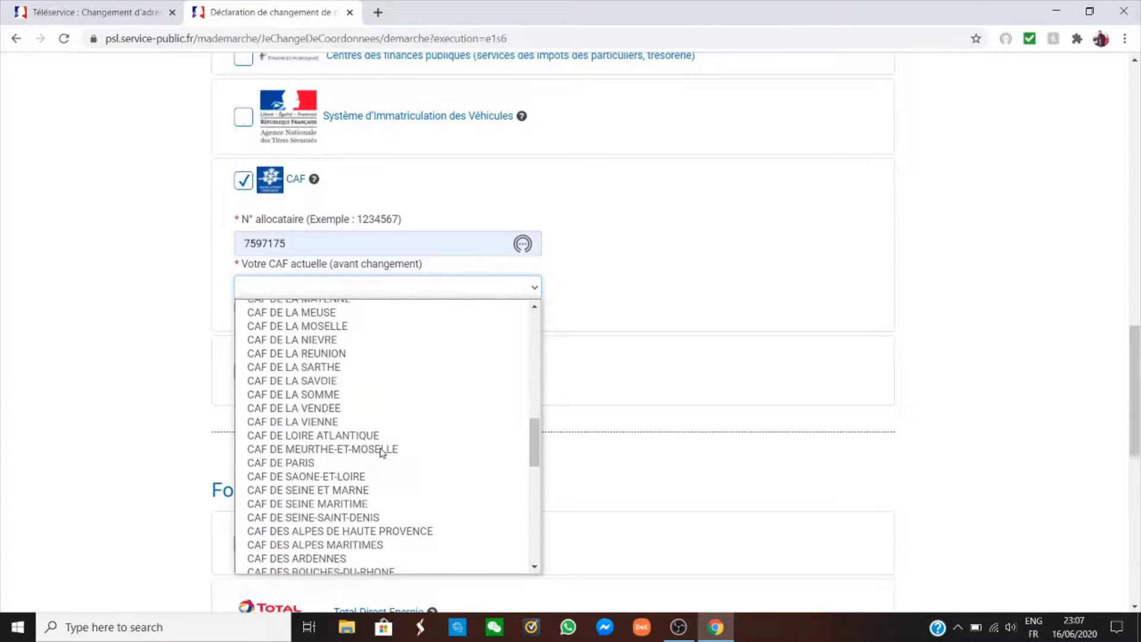
{"action": "scroll", "coordinate": [382, 453], "scroll_direction": "up", "scroll_amount": 6}
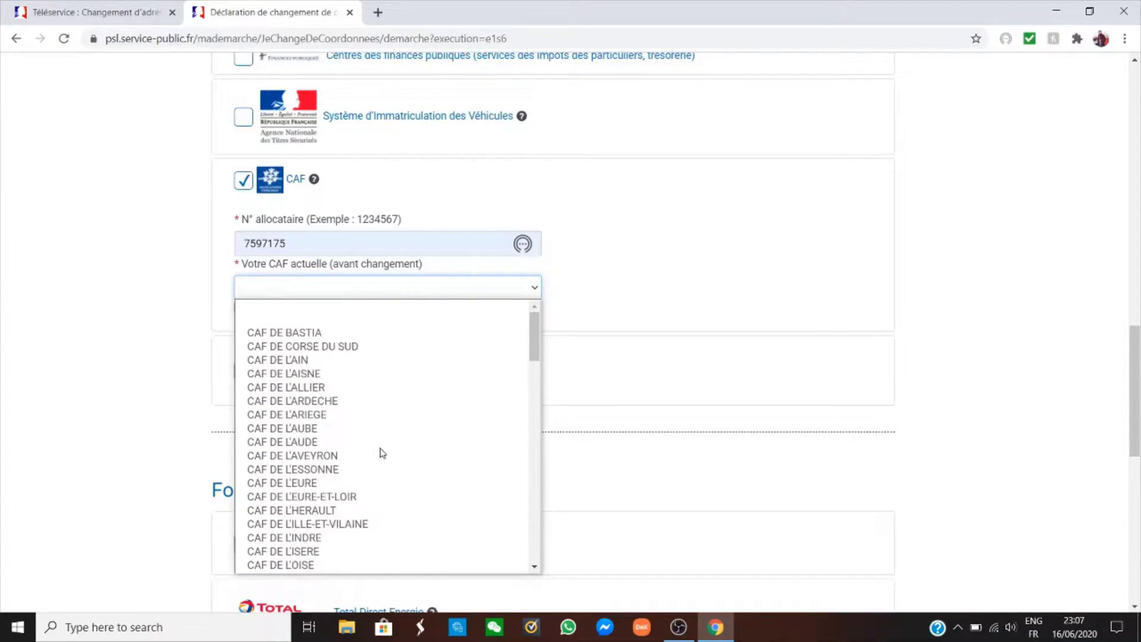
{"action": "scroll", "coordinate": [383, 453], "scroll_direction": "down", "scroll_amount": 10}
{"action": "scroll", "coordinate": [382, 453], "scroll_direction": "down", "scroll_amount": 10}
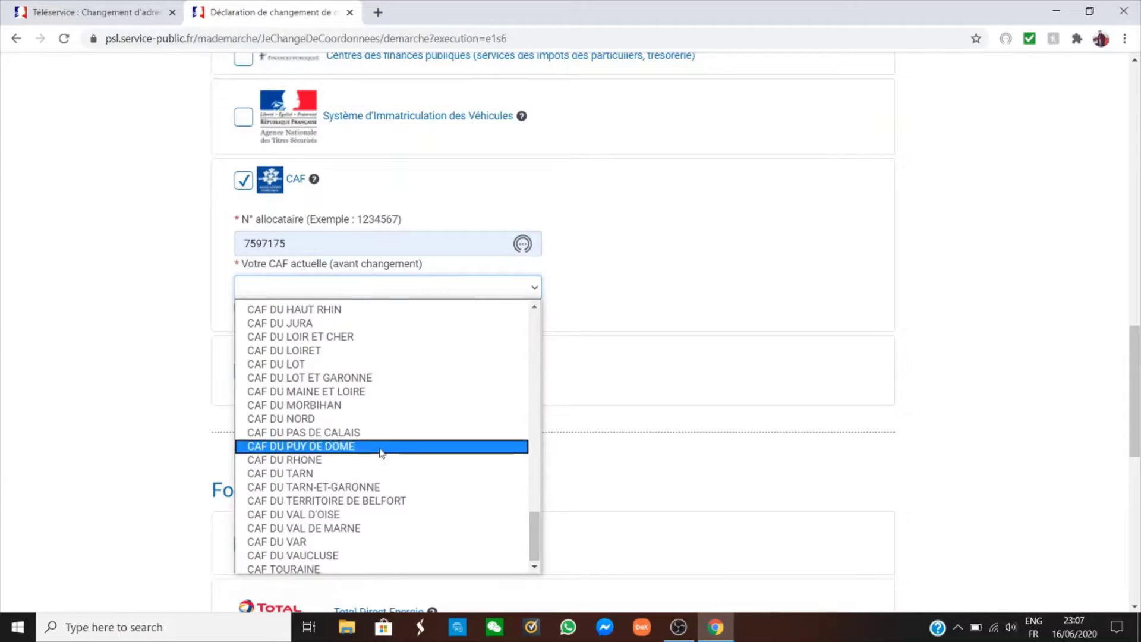
{"action": "scroll", "coordinate": [382, 454], "scroll_direction": "up", "scroll_amount": 7}
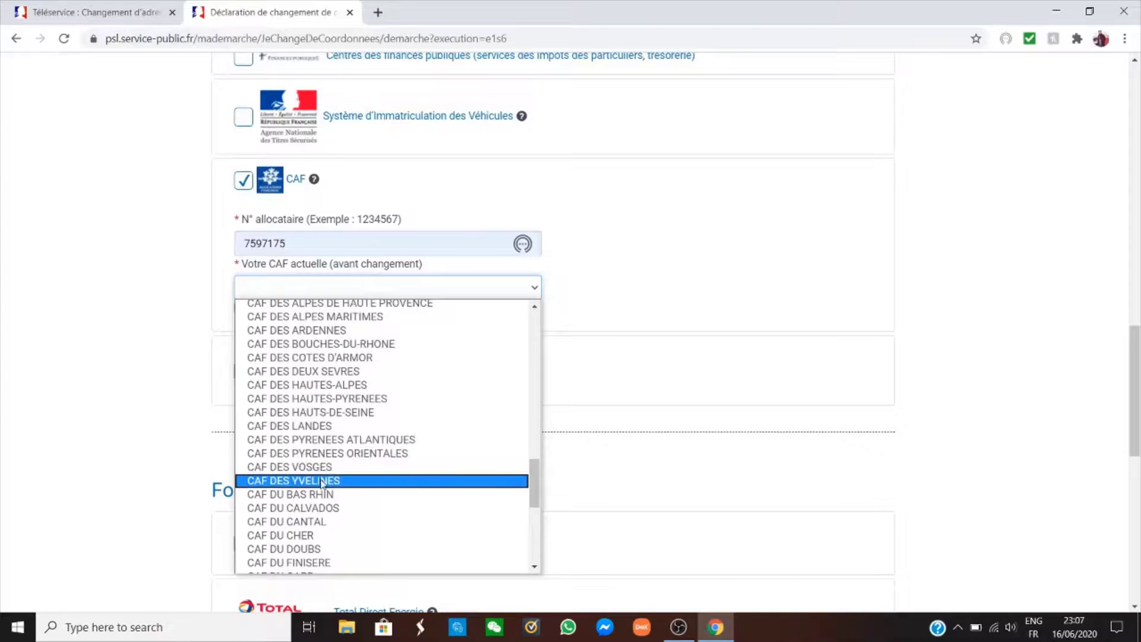
{"action": "left_click", "coordinate": [324, 482]}
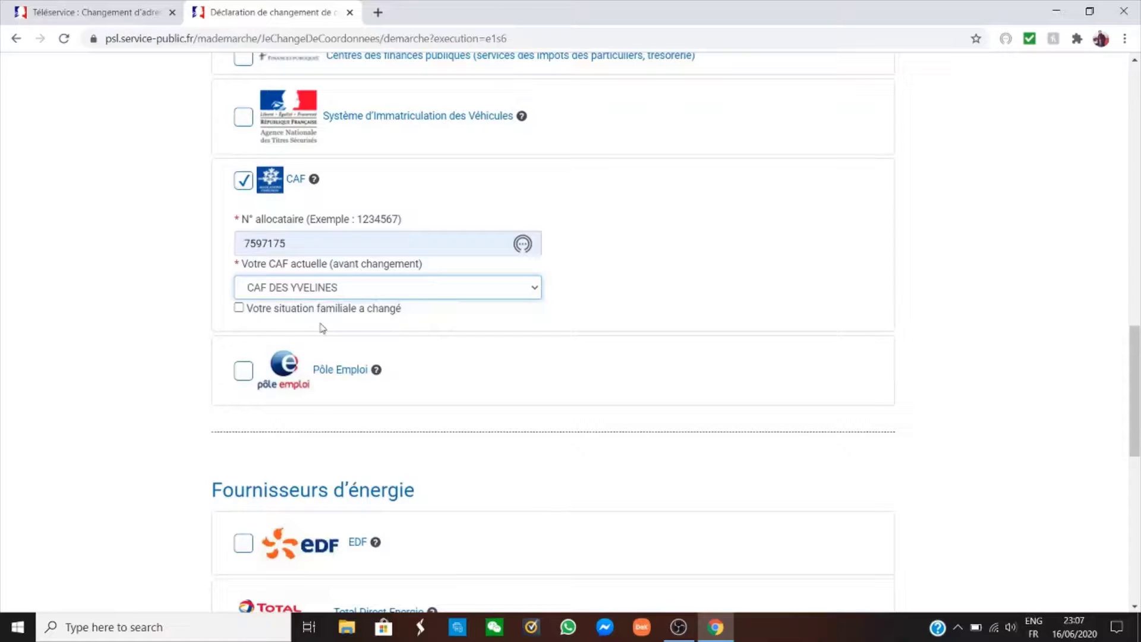
{"action": "left_click", "coordinate": [238, 308]}
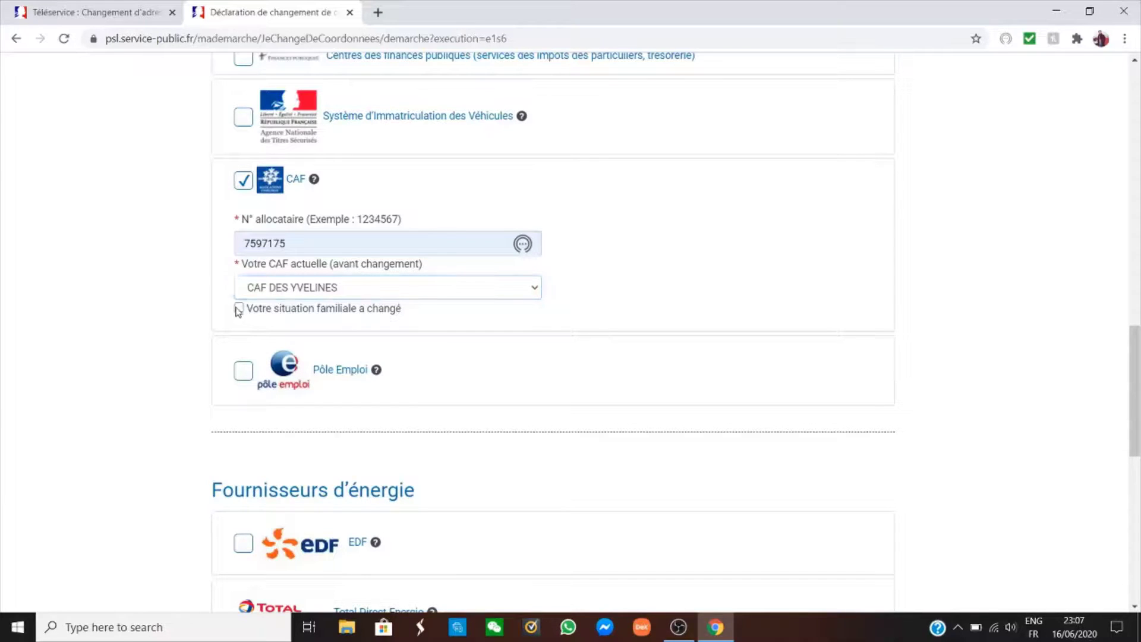
{"action": "scroll", "coordinate": [255, 297], "scroll_direction": "down", "scroll_amount": 1}
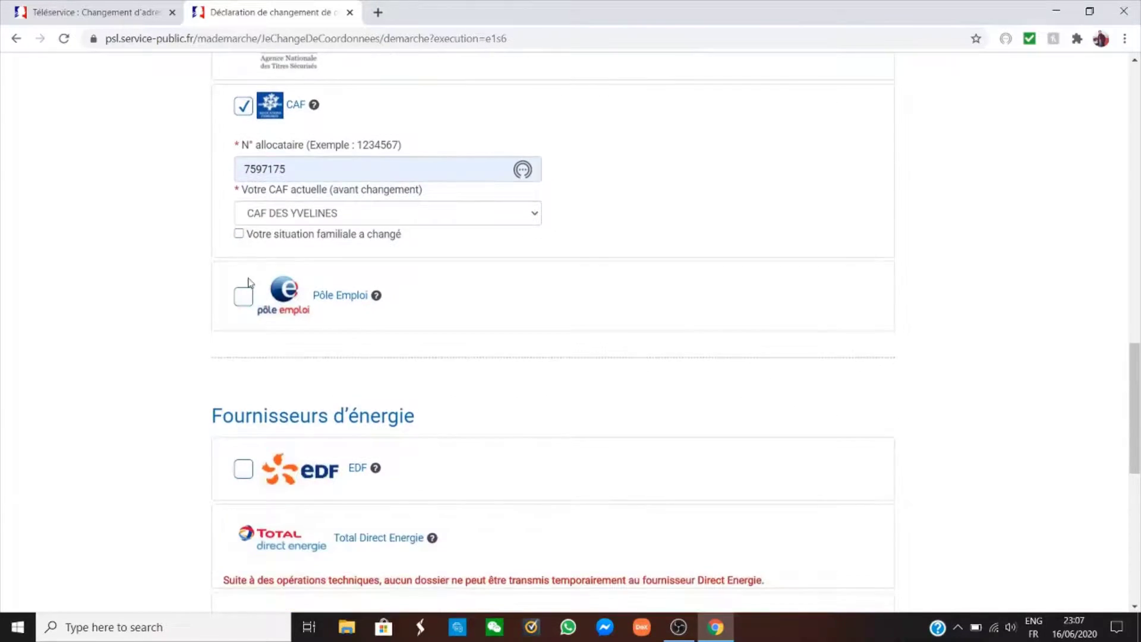
{"action": "scroll", "coordinate": [318, 297], "scroll_direction": "down", "scroll_amount": 1}
{"action": "scroll", "coordinate": [306, 283], "scroll_direction": "up", "scroll_amount": 1}
{"action": "left_click", "coordinate": [243, 298]}
{"action": "scroll", "coordinate": [291, 329], "scroll_direction": "down", "scroll_amount": 1}
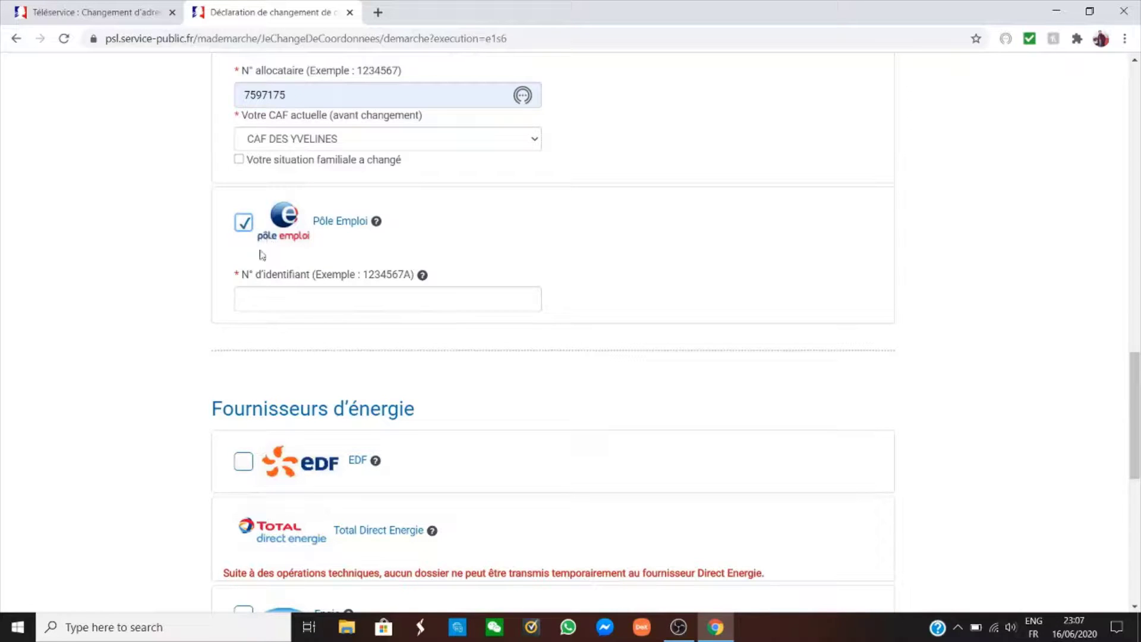
{"action": "left_click", "coordinate": [245, 227]}
{"action": "scroll", "coordinate": [267, 294], "scroll_direction": "down", "scroll_amount": 2}
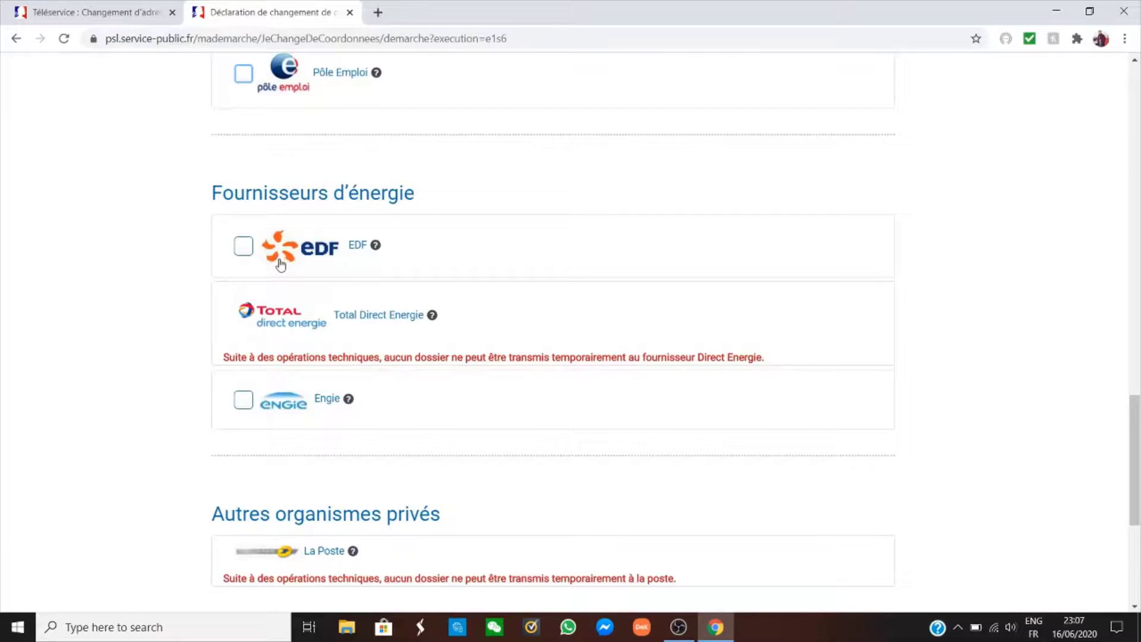
Select Engie instead of EDF as the energy supplier to notify.
{"action": "left_click", "coordinate": [244, 251]}
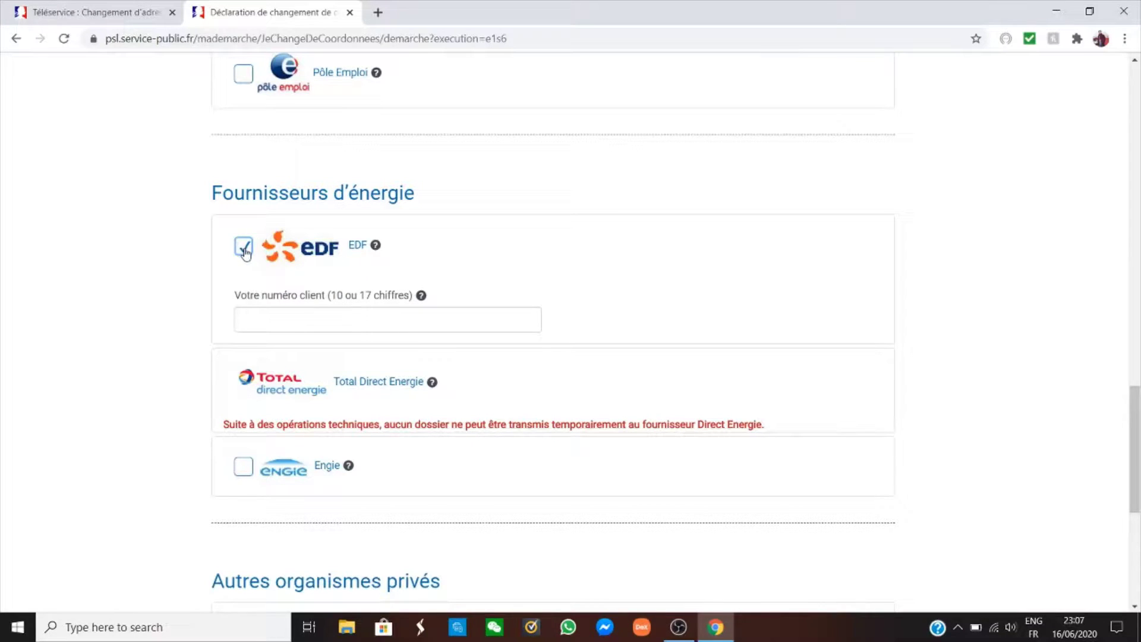
{"action": "left_click", "coordinate": [243, 247]}
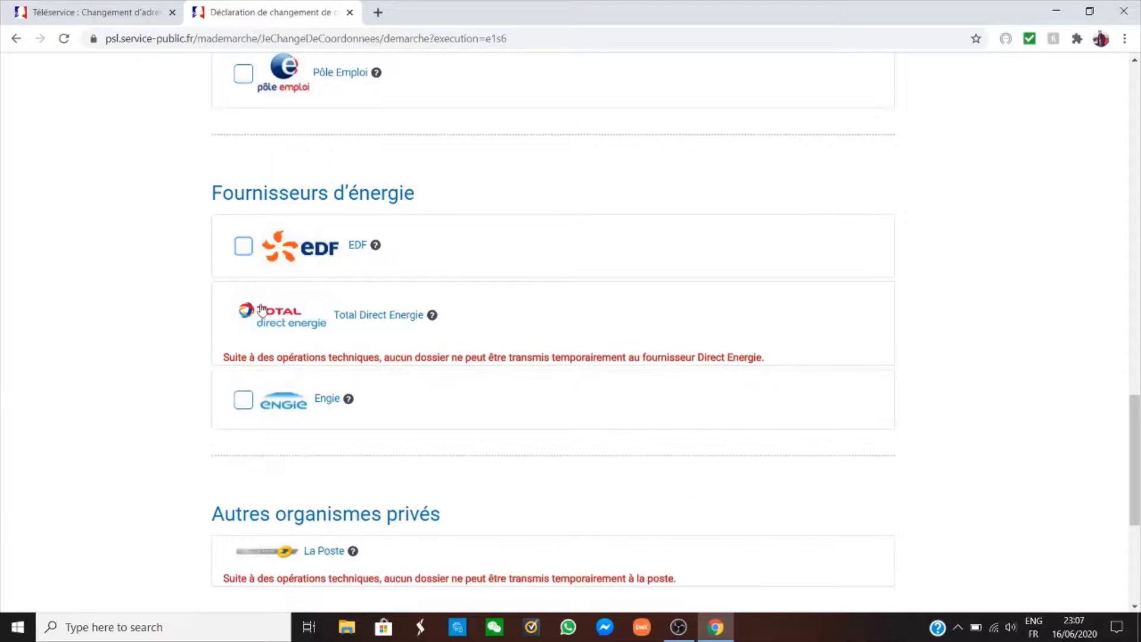
{"action": "scroll", "coordinate": [259, 297], "scroll_direction": "down", "scroll_amount": 1}
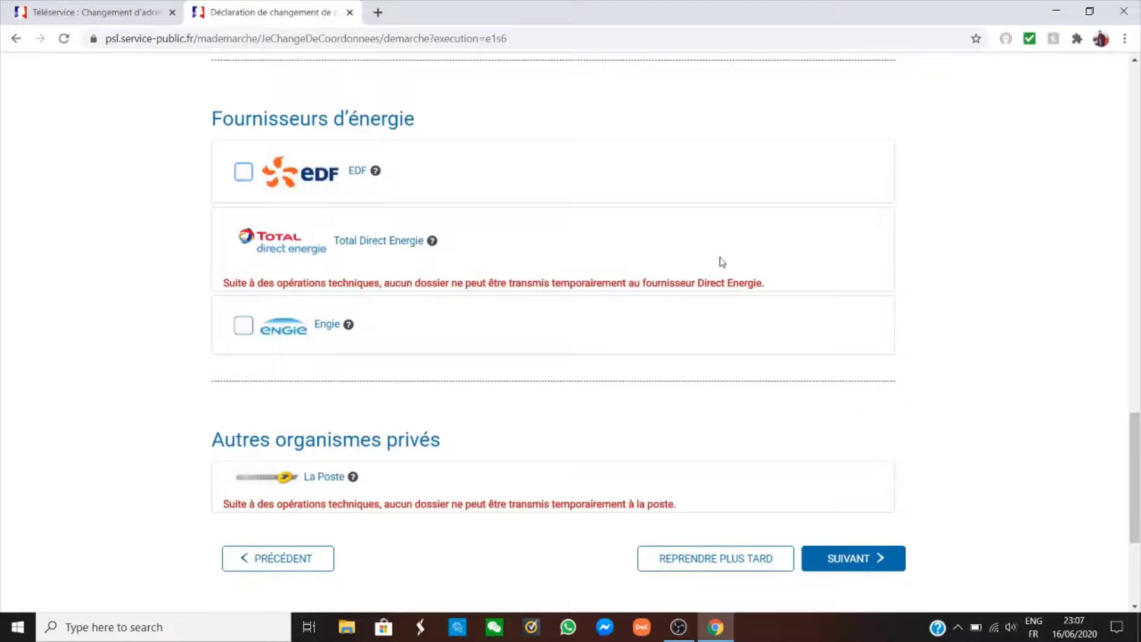
{"action": "left_click", "coordinate": [242, 328]}
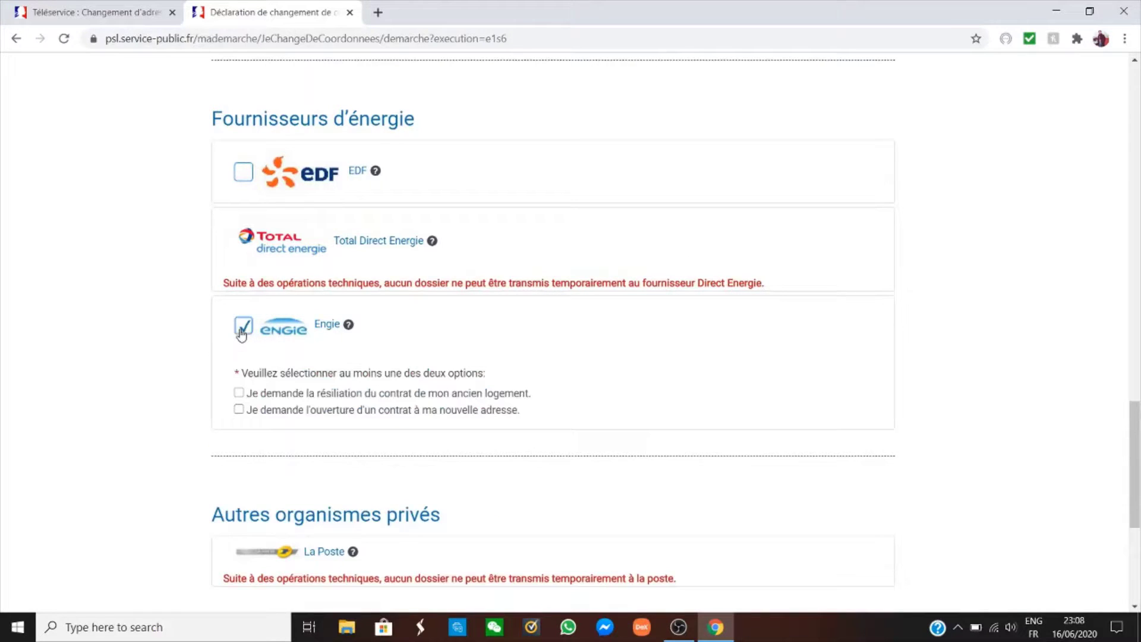
{"action": "scroll", "coordinate": [273, 369], "scroll_direction": "down", "scroll_amount": 1}
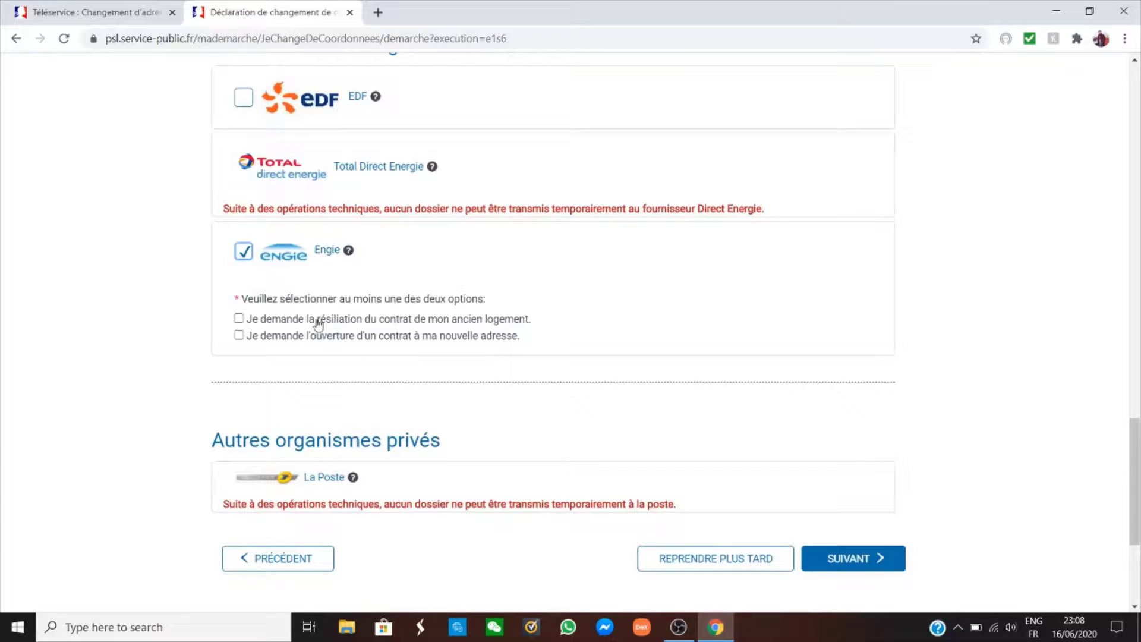
Request termination of the old home's Engie contract and submit with SUIVANT.
{"action": "left_click", "coordinate": [239, 319]}
{"action": "left_click", "coordinate": [239, 320]}
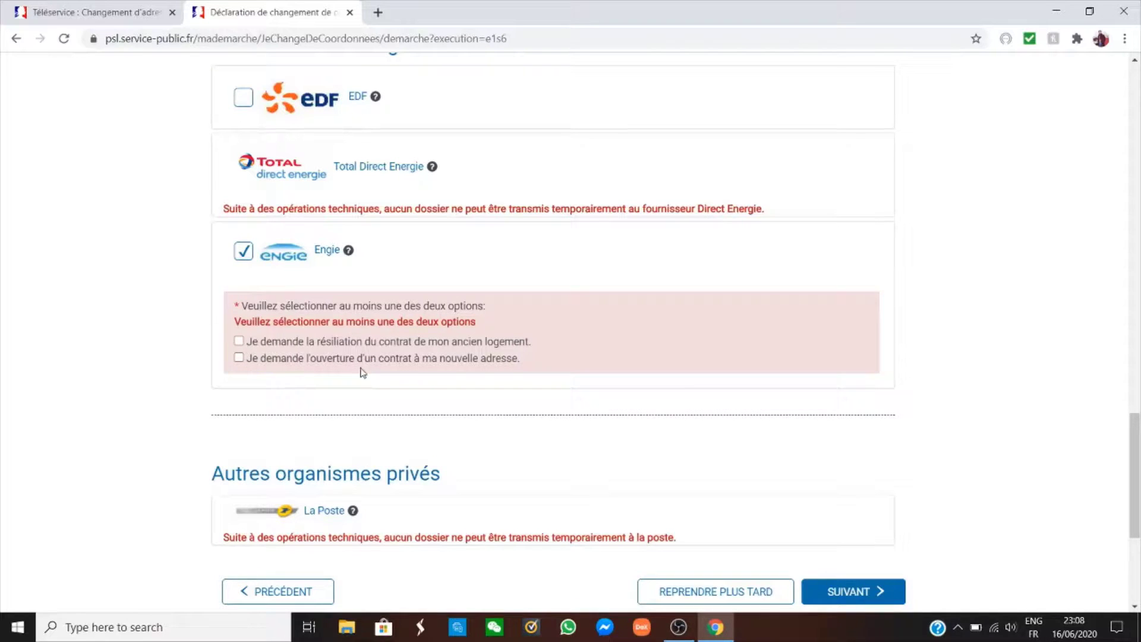
{"action": "left_click", "coordinate": [239, 359]}
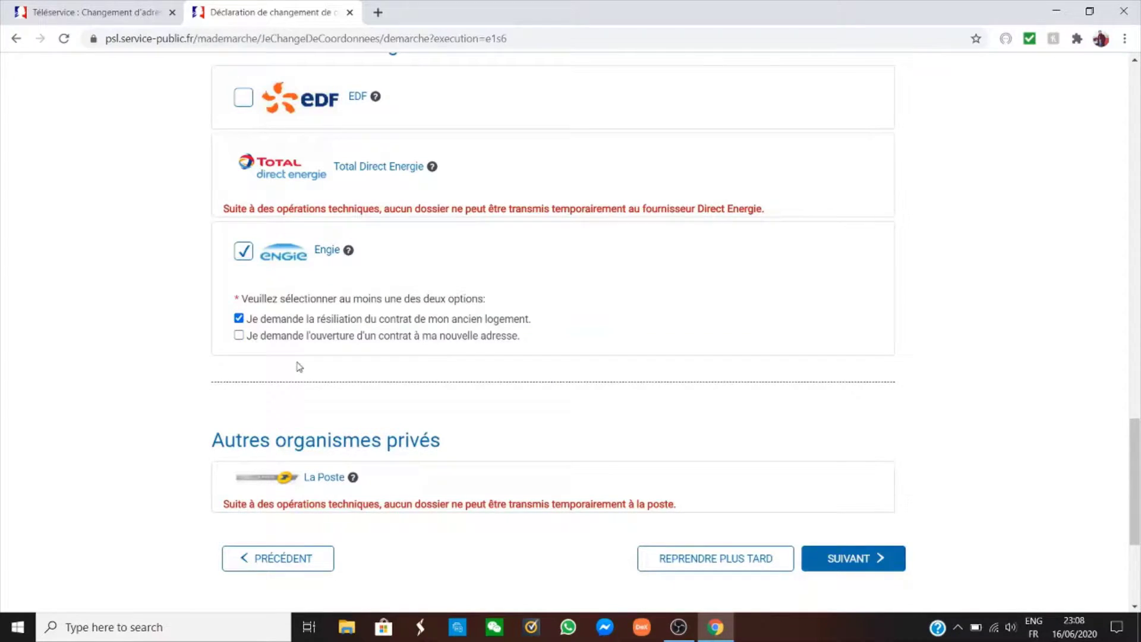
{"action": "scroll", "coordinate": [324, 379], "scroll_direction": "down", "scroll_amount": 3}
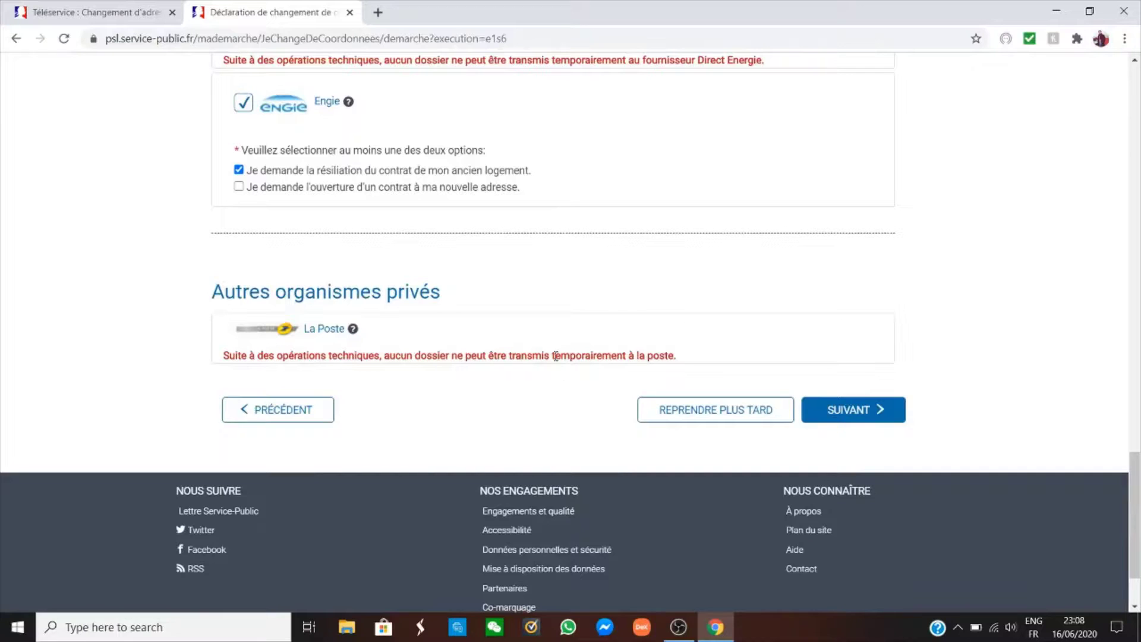
{"action": "left_click", "coordinate": [869, 418]}
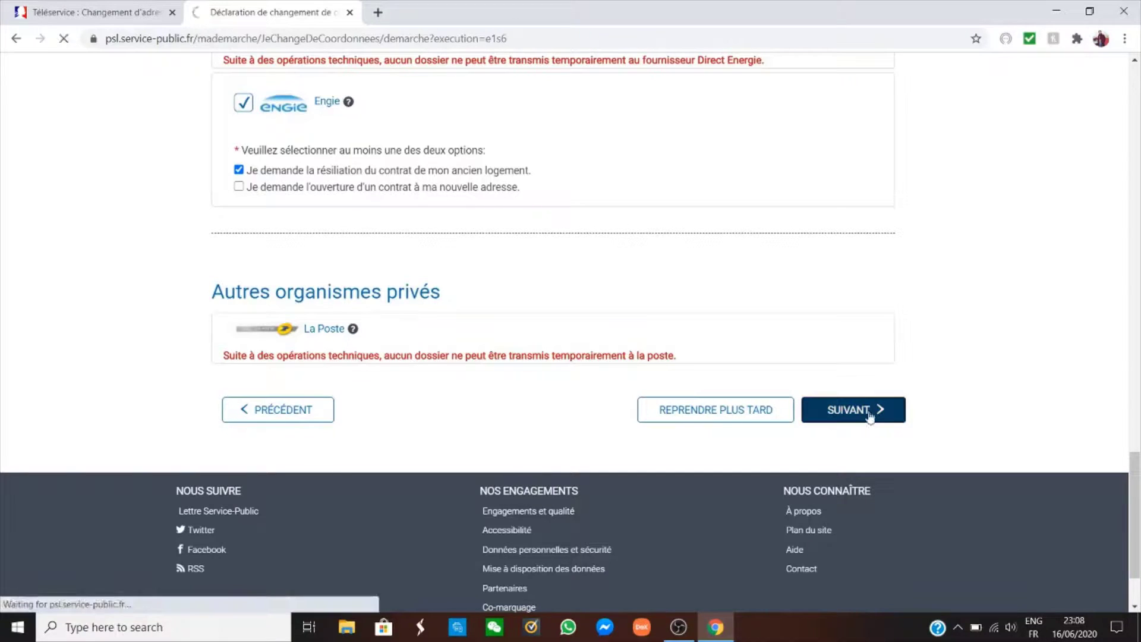